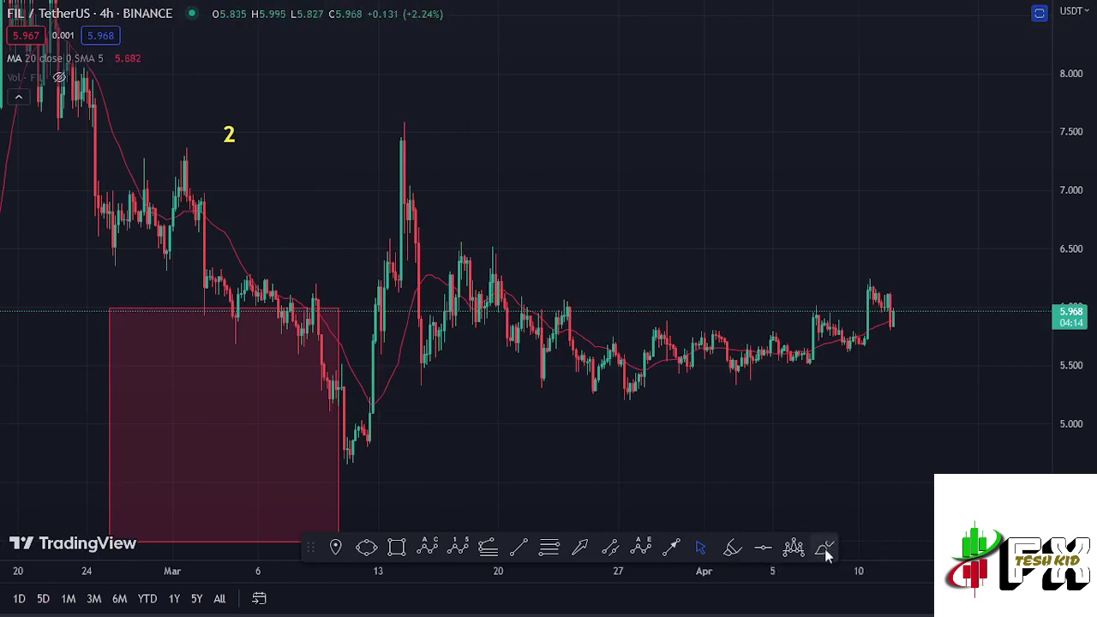
- Draw a freehand brush circle around the most recent candles of the FIL/TetherUS 4h chart
{"action": "left_click", "coordinate": [825, 547]}
{"action": "mouse_move", "coordinate": [887, 277]}
{"action": "left_mouse_down"}
{"action": "mouse_move", "coordinate": [868, 293]}
{"action": "mouse_move", "coordinate": [867, 342]}
{"action": "mouse_move", "coordinate": [918, 354]}
{"action": "mouse_move", "coordinate": [918, 283]}
{"action": "mouse_move", "coordinate": [886, 276]}
{"action": "left_mouse_up"}
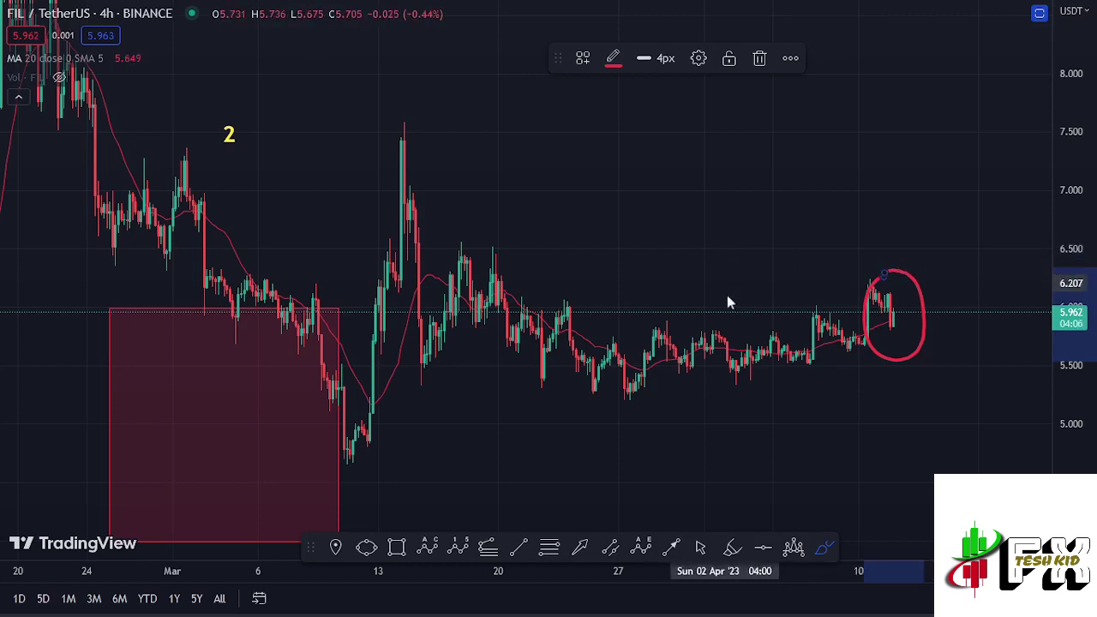
- Highlight the yellow wave 2 label with a freehand brush circle and delete that circle
{"action": "scroll", "coordinate": [727, 302], "scroll_direction": "down", "scroll_amount": 3}
{"action": "left_click_drag", "start_coordinate": [1072, 183], "coordinate": [1071, 256]}
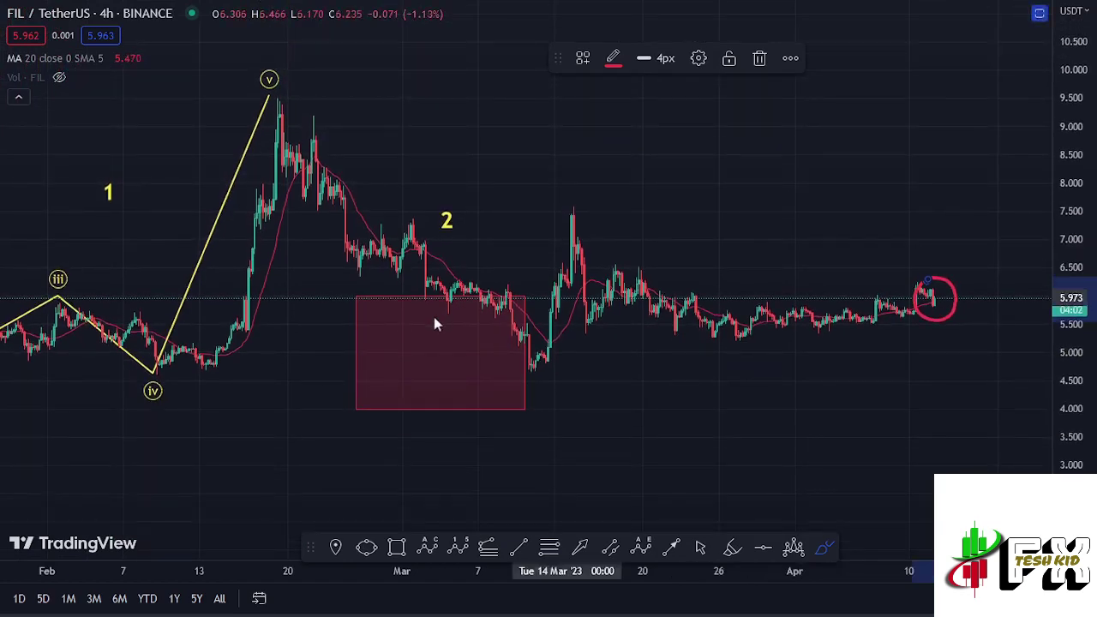
{"action": "scroll", "coordinate": [434, 318], "scroll_direction": "down", "scroll_amount": 3}
{"action": "scroll", "coordinate": [489, 315], "scroll_direction": "down", "scroll_amount": 3}
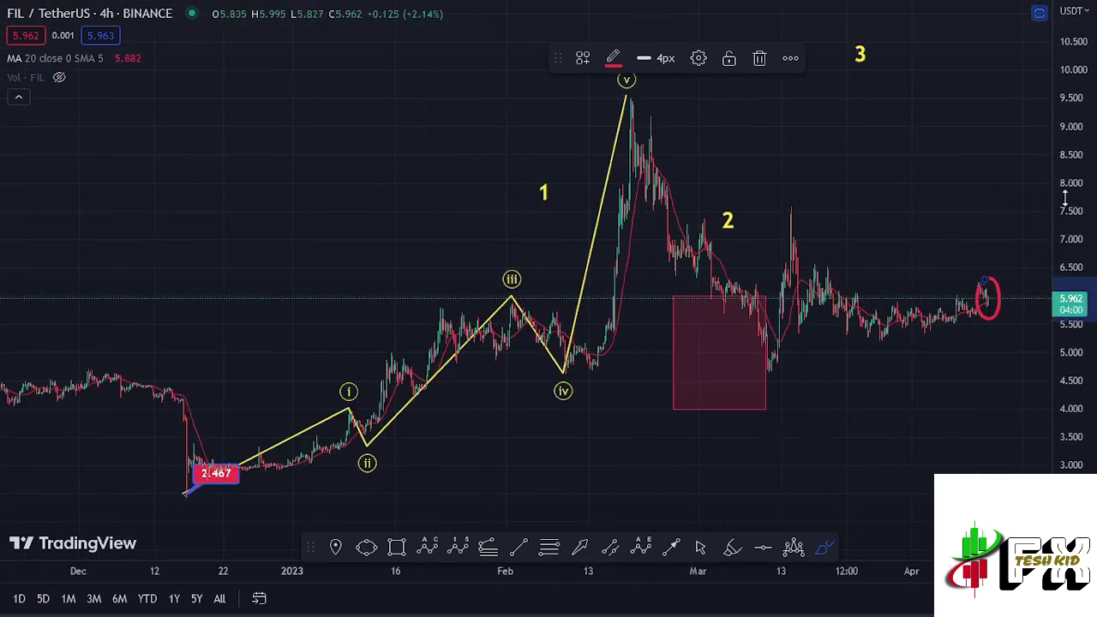
{"action": "left_click_drag", "start_coordinate": [1066, 199], "coordinate": [1068, 223]}
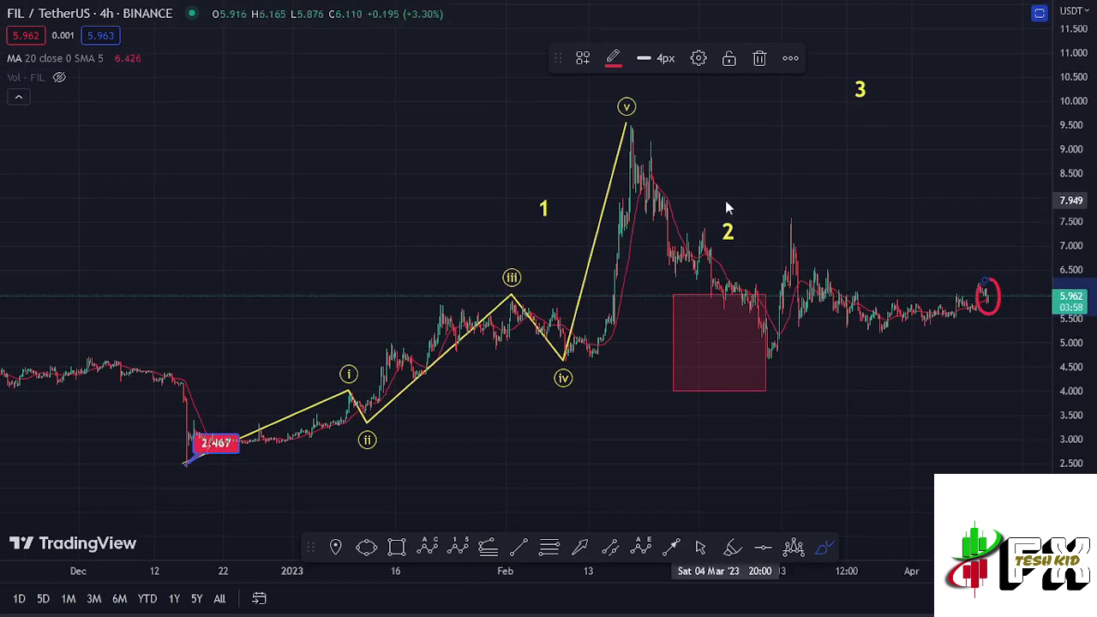
{"action": "mouse_move", "coordinate": [725, 202]}
{"action": "left_mouse_down"}
{"action": "mouse_move", "coordinate": [711, 216]}
{"action": "mouse_move", "coordinate": [742, 256]}
{"action": "mouse_move", "coordinate": [751, 214]}
{"action": "mouse_move", "coordinate": [727, 203]}
{"action": "left_mouse_up"}
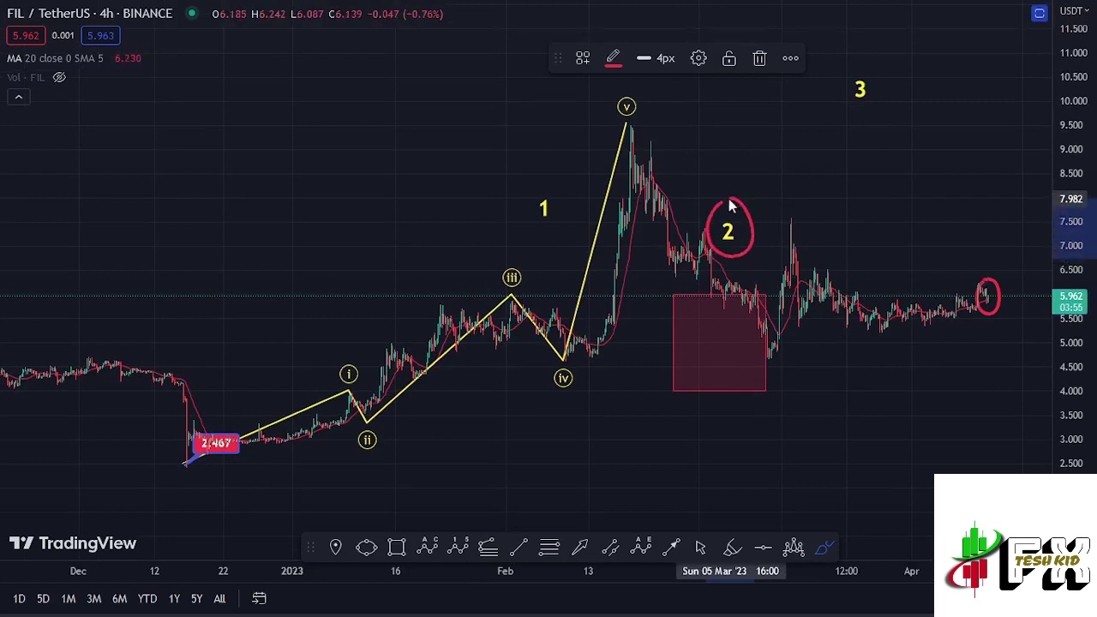
{"action": "left_click", "coordinate": [760, 59]}
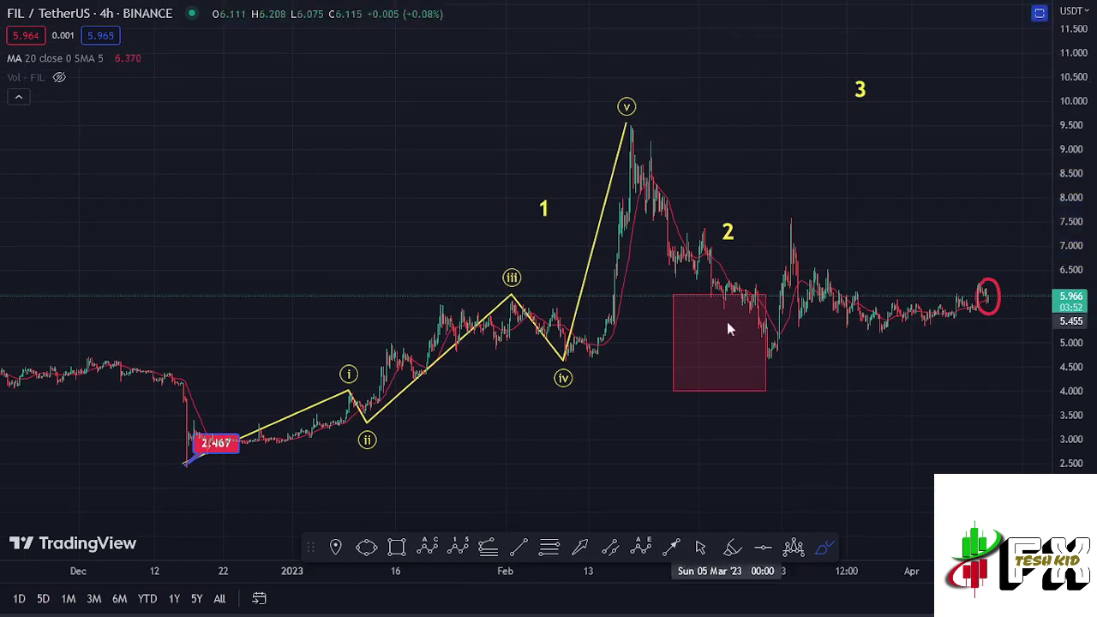
- Circle the inside of the red zone and the yellow wave 1 label in turn, deleting each brush mark
{"action": "mouse_move", "coordinate": [738, 318]}
{"action": "left_mouse_down"}
{"action": "mouse_move", "coordinate": [703, 339]}
{"action": "mouse_move", "coordinate": [704, 364]}
{"action": "mouse_move", "coordinate": [720, 367]}
{"action": "mouse_move", "coordinate": [753, 328]}
{"action": "mouse_move", "coordinate": [744, 313]}
{"action": "left_mouse_up"}
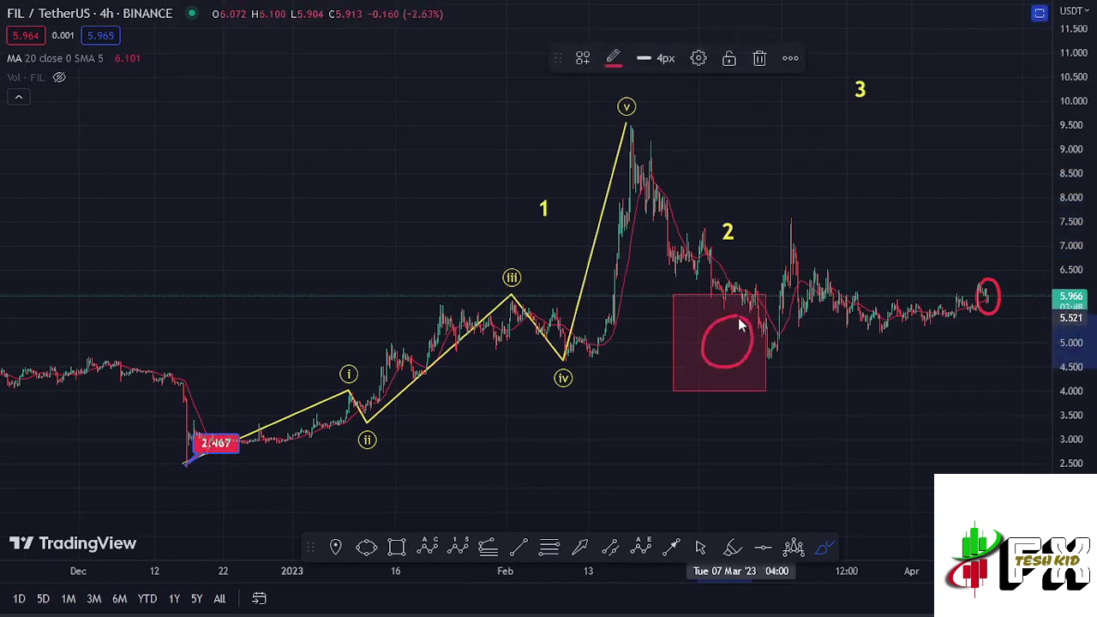
{"action": "left_click", "coordinate": [760, 60]}
{"action": "mouse_move", "coordinate": [541, 163]}
{"action": "left_mouse_down"}
{"action": "mouse_move", "coordinate": [504, 200]}
{"action": "mouse_move", "coordinate": [509, 242]}
{"action": "mouse_move", "coordinate": [553, 247]}
{"action": "mouse_move", "coordinate": [569, 192]}
{"action": "mouse_move", "coordinate": [559, 180]}
{"action": "left_mouse_up"}
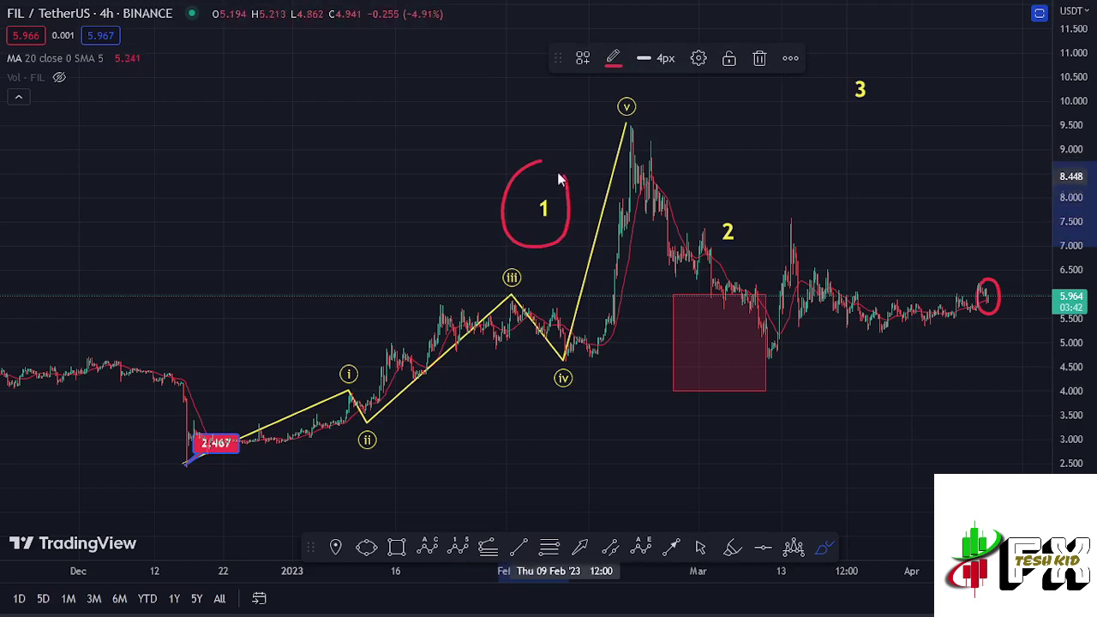
{"action": "key", "text": "Delete"}
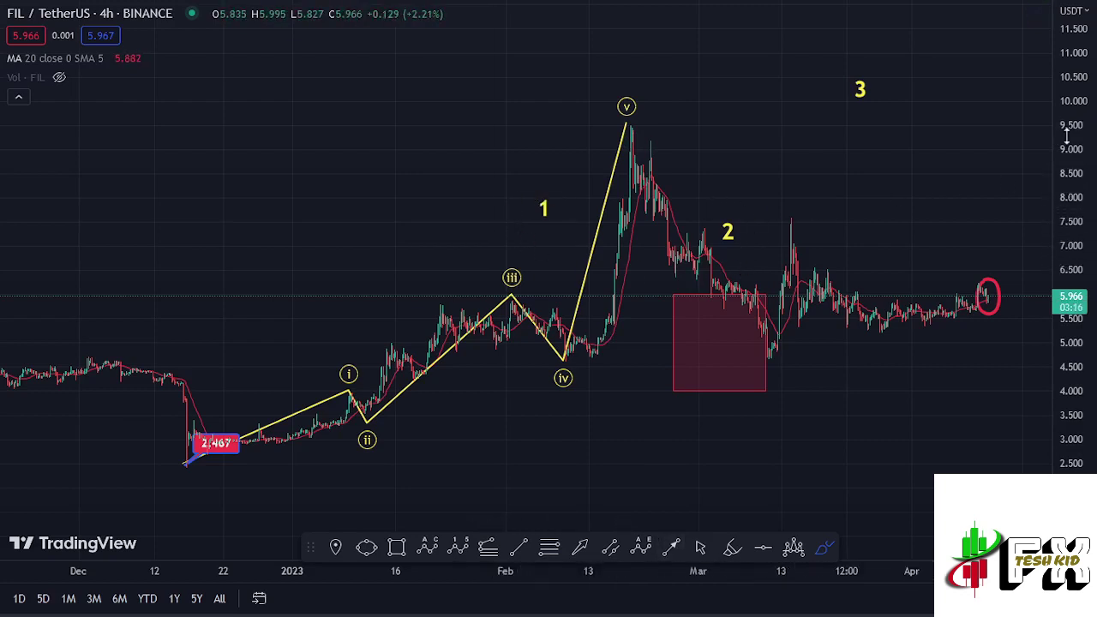
- Highlight the yellow wave 3 label with a freehand brush circle and delete that circle
{"action": "left_click_drag", "start_coordinate": [1069, 137], "coordinate": [1069, 144]}
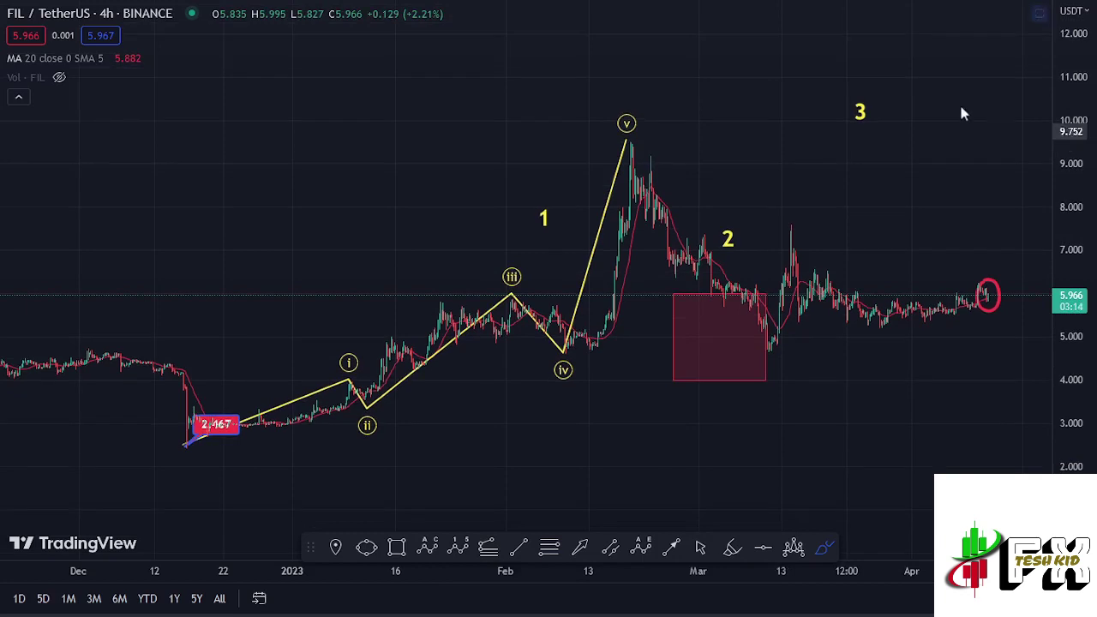
{"action": "left_click_drag", "start_coordinate": [890, 75], "coordinate": [849, 78]}
{"action": "mouse_move", "coordinate": [825, 135]}
{"action": "left_mouse_down"}
{"action": "mouse_move", "coordinate": [889, 154]}
{"action": "mouse_move", "coordinate": [888, 79]}
{"action": "left_mouse_up"}
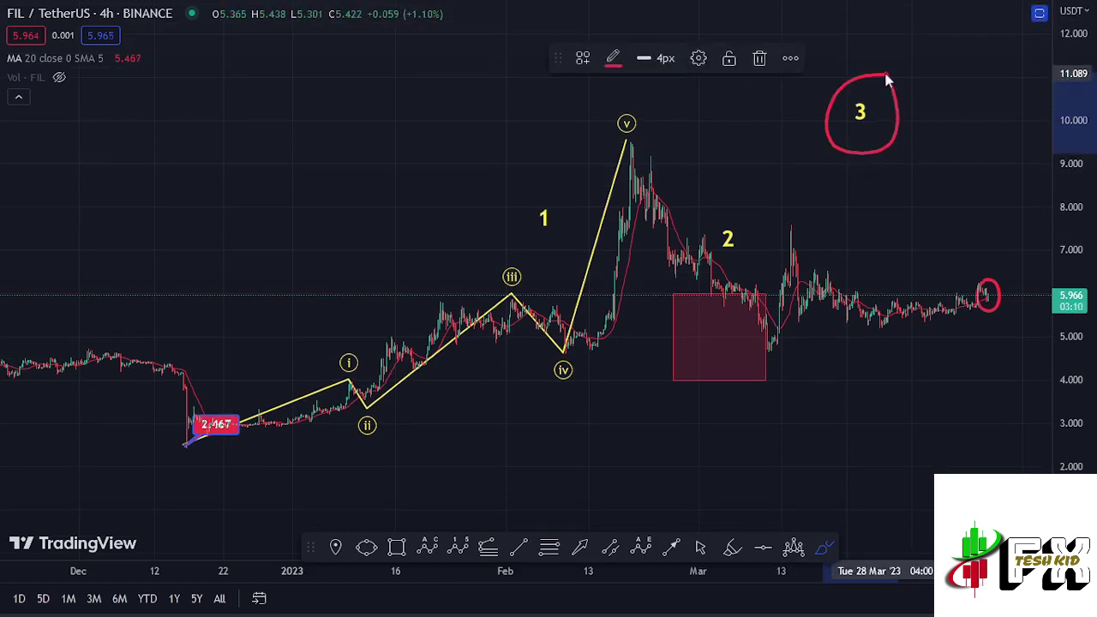
{"action": "left_click", "coordinate": [759, 60]}
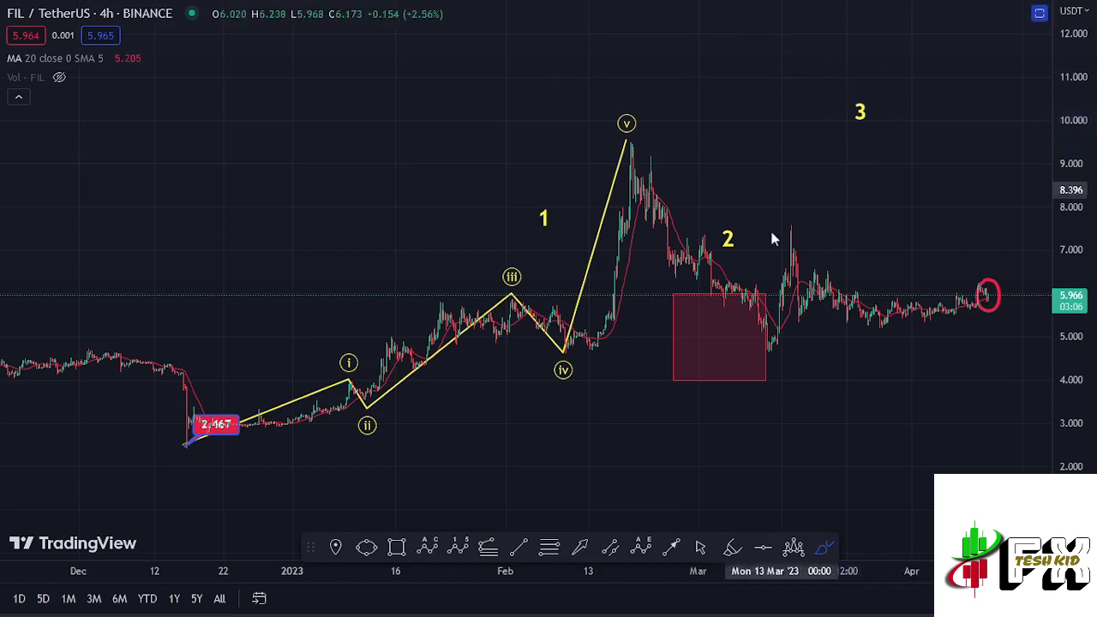
- Switch from the brush to the selection cursor and exit the chart's full-screen view
{"action": "left_click", "coordinate": [701, 549]}
{"action": "left_click_drag", "start_coordinate": [864, 384], "coordinate": [798, 397]}
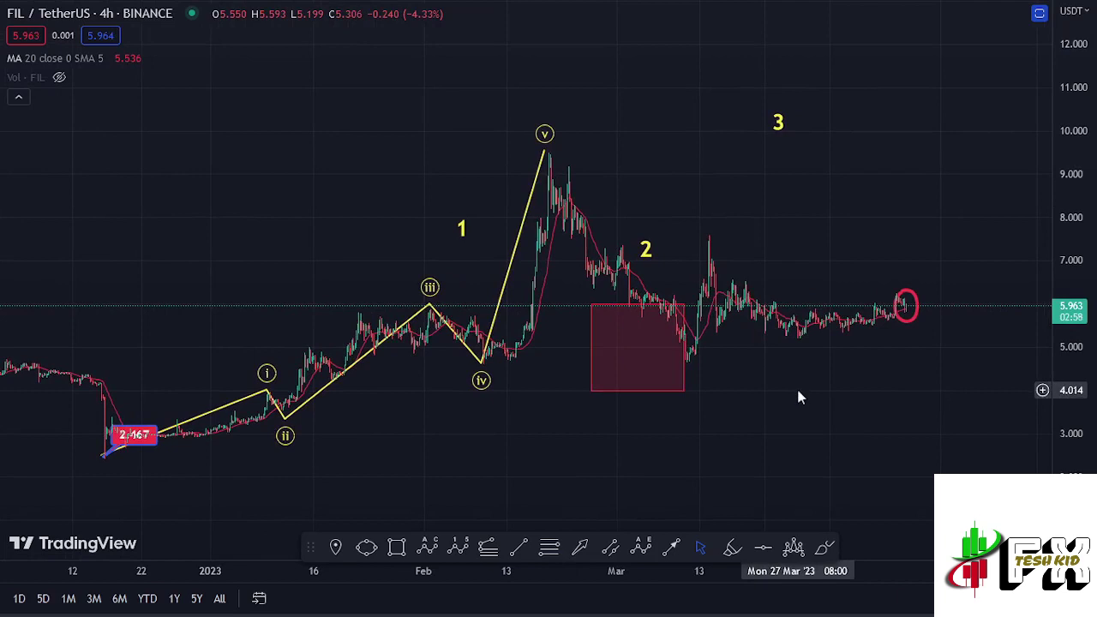
{"action": "key", "text": "Escape"}
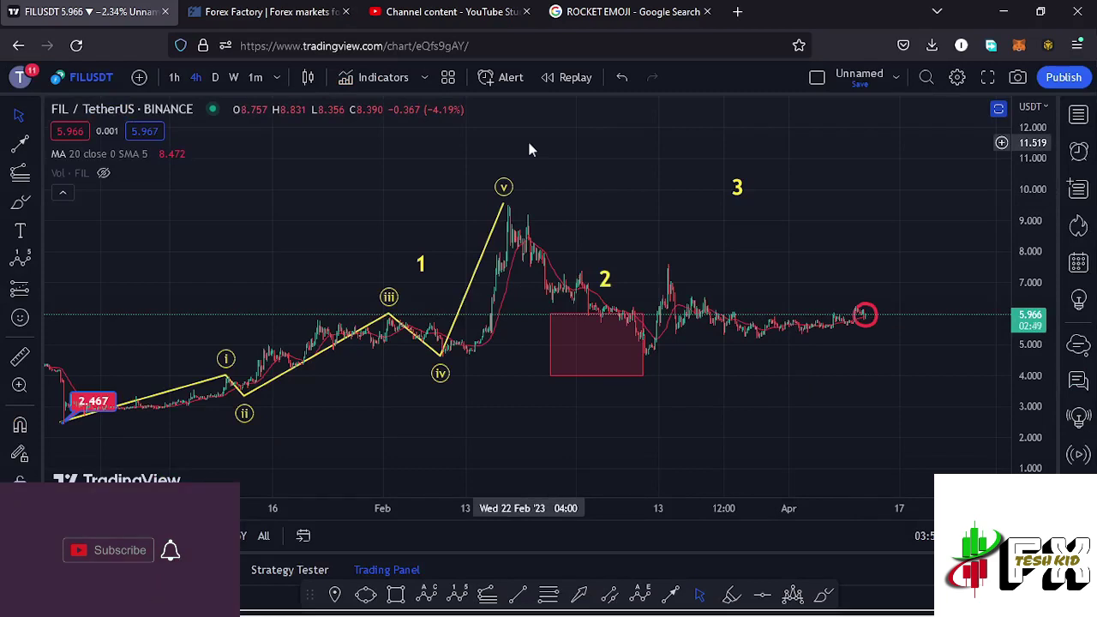
- Review the Apr 12 economic calendar events on Forex Factory and return to the FILUSDT chart
{"action": "left_click", "coordinate": [266, 12]}
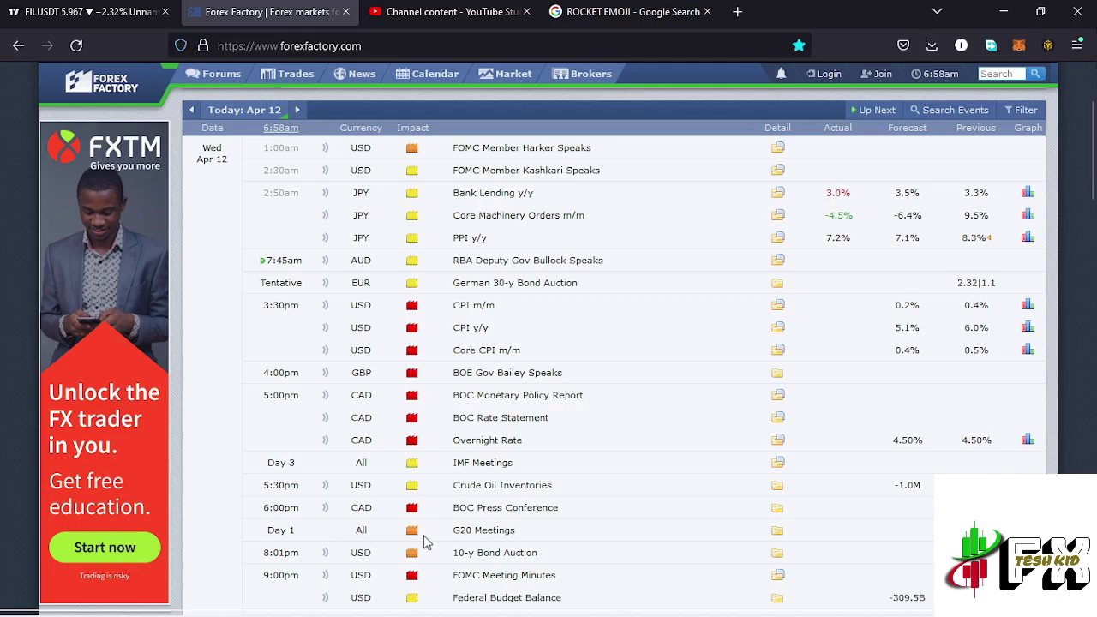
{"action": "left_click", "coordinate": [114, 17]}
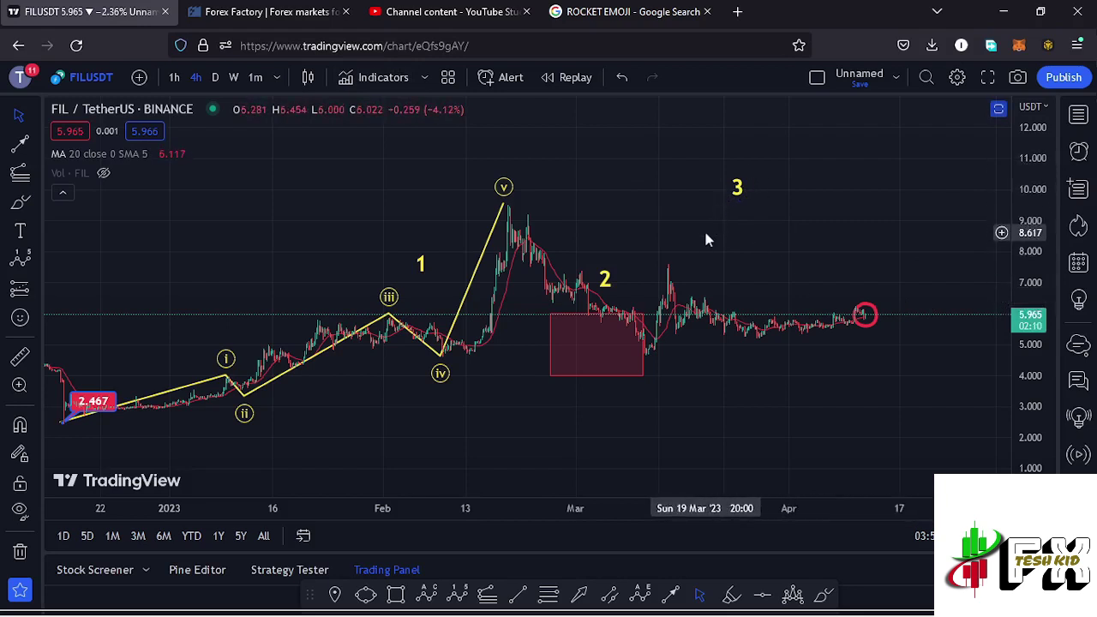
- Draw a Fibonacci extension from the December low at about 2.478 to the February high at about 9.524, with the third point at about 4.602
{"action": "scroll", "coordinate": [754, 268], "scroll_direction": "down", "scroll_amount": 2}
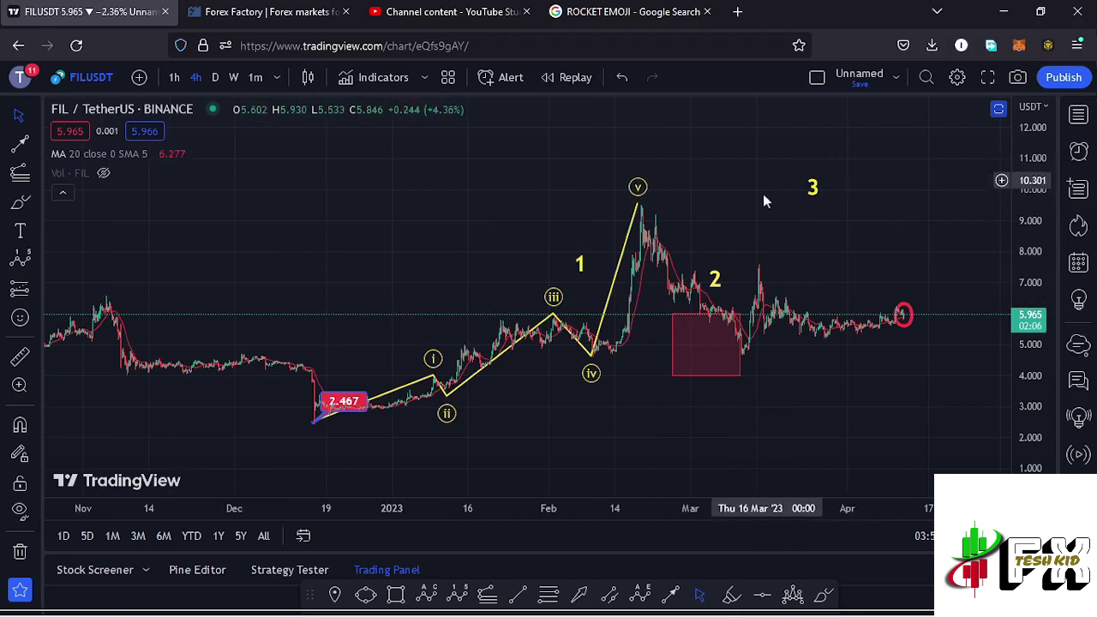
{"action": "left_click_drag", "start_coordinate": [853, 251], "coordinate": [750, 282]}
{"action": "left_click", "coordinate": [487, 595]}
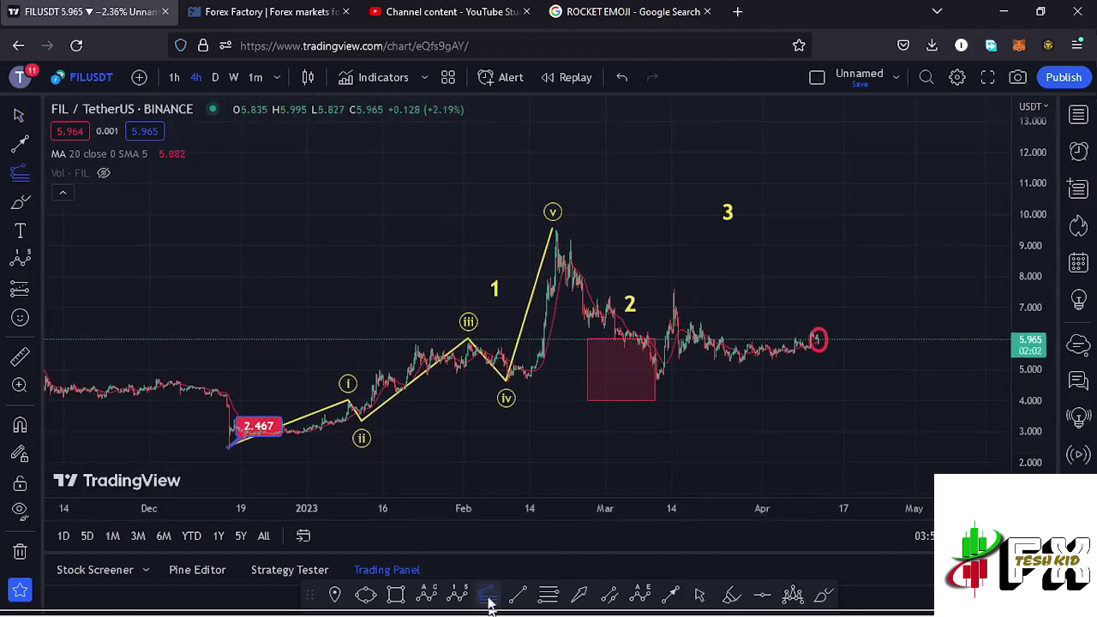
{"action": "left_click", "coordinate": [227, 447]}
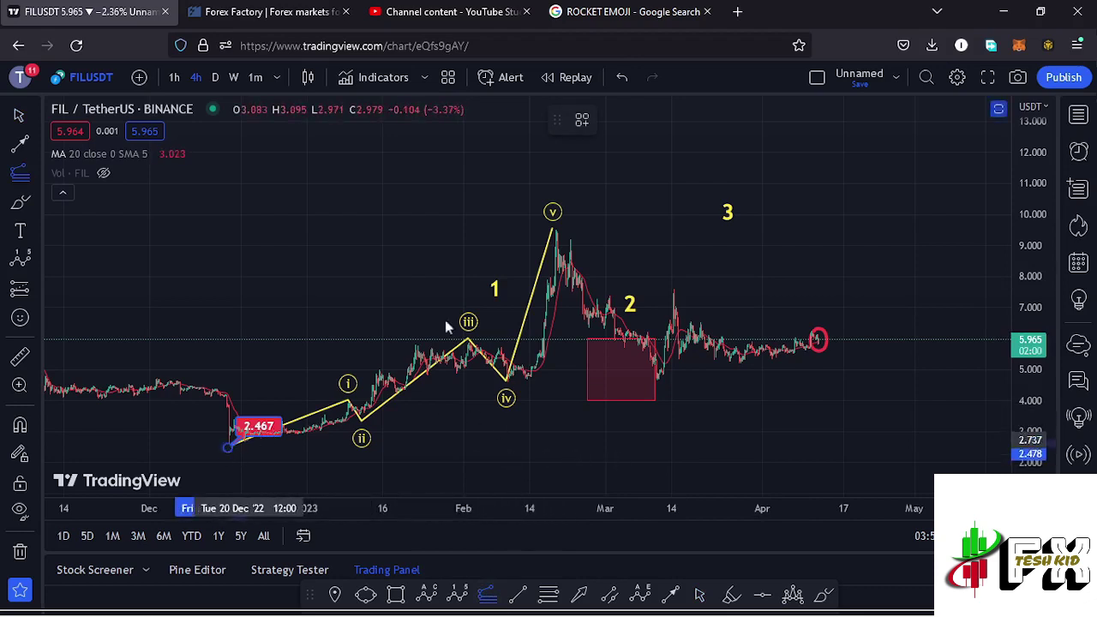
{"action": "left_click", "coordinate": [556, 230]}
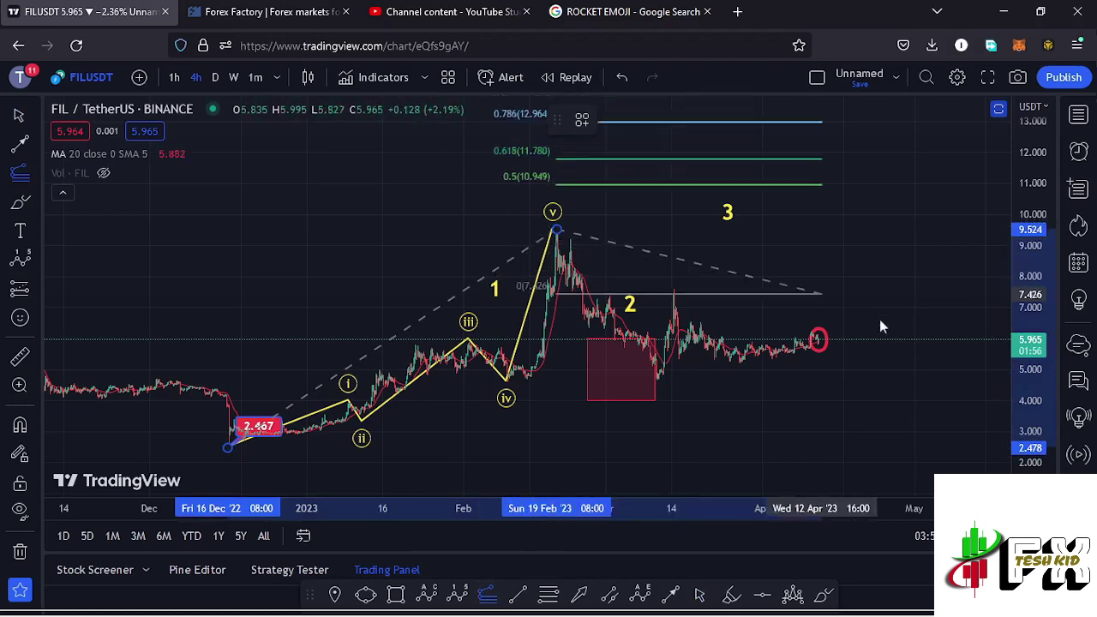
{"action": "left_click", "coordinate": [955, 382]}
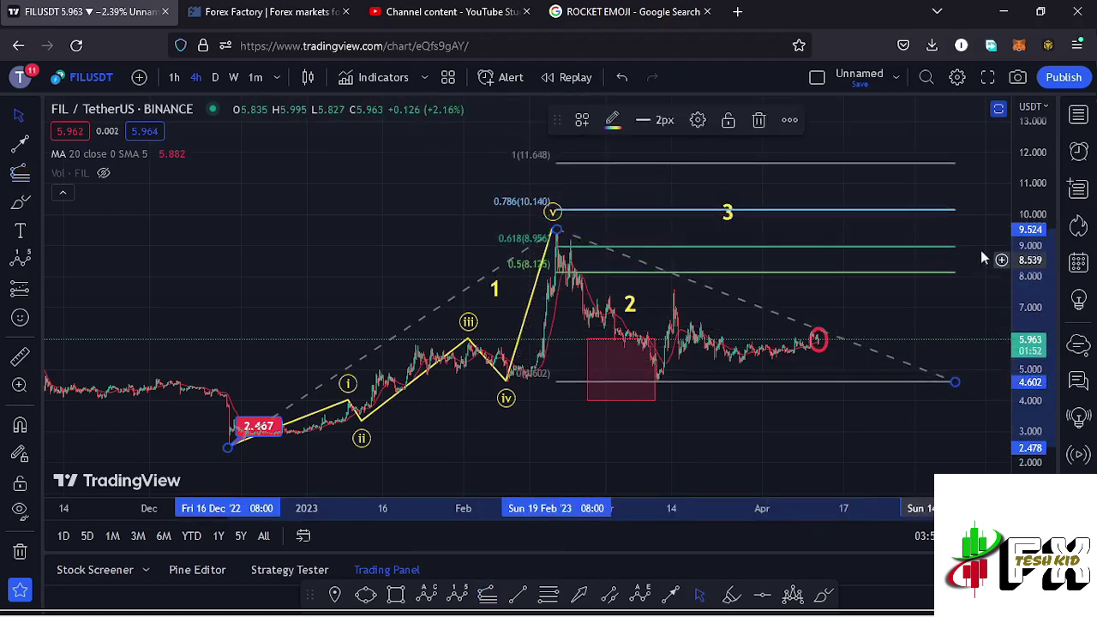
- Draw an Elliott impulse wave from the mid-March low at about 4.906 through 10.627, 8.683, 14.184 and 12.717 to 16.091 near the 1.618 level
{"action": "left_click_drag", "start_coordinate": [981, 250], "coordinate": [912, 320]}
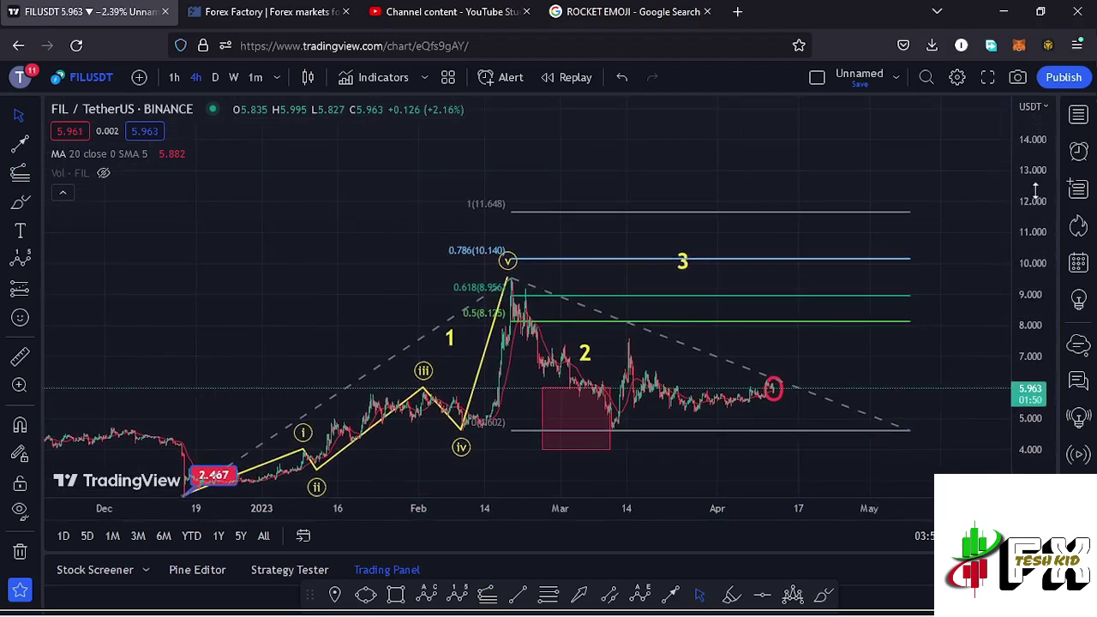
{"action": "left_click_drag", "start_coordinate": [1036, 190], "coordinate": [1038, 209]}
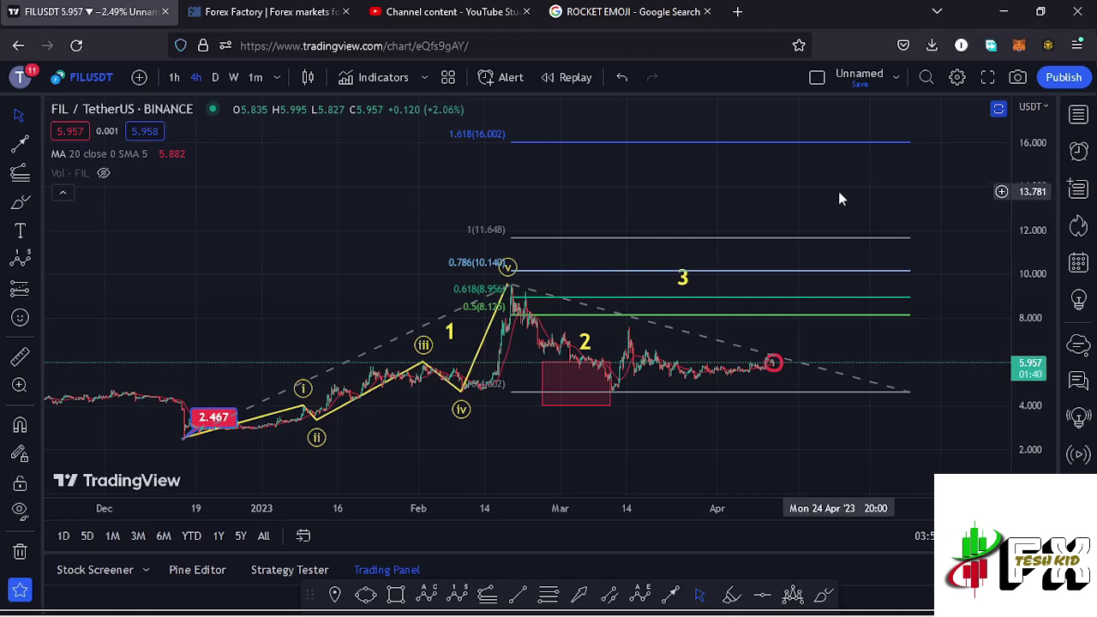
{"action": "left_click", "coordinate": [457, 595]}
{"action": "left_click", "coordinate": [619, 390]}
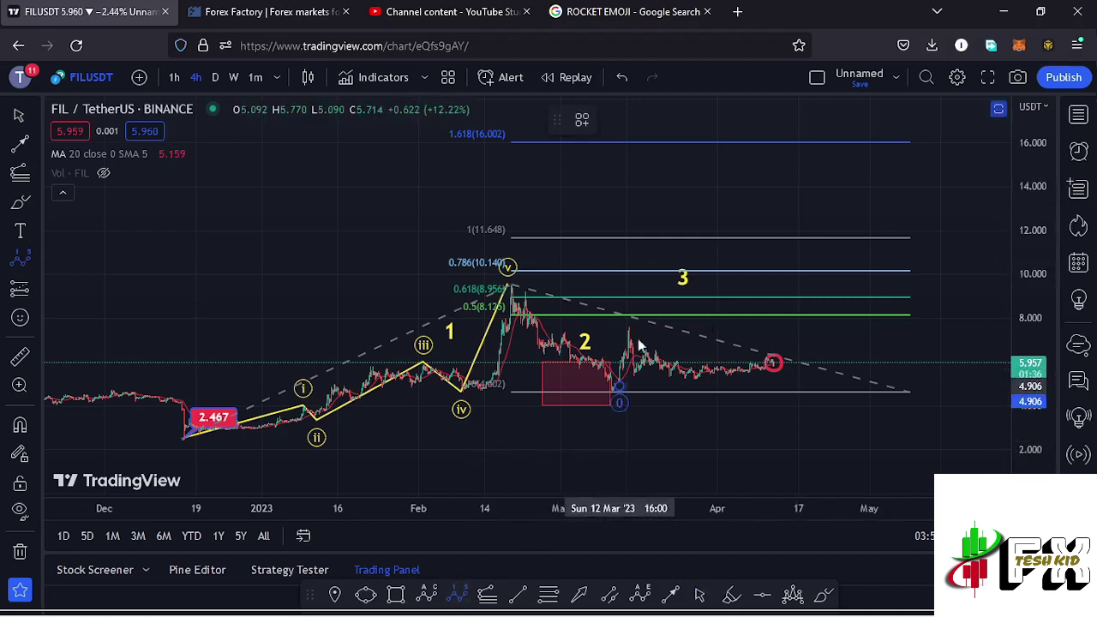
{"action": "left_click", "coordinate": [656, 261]}
{"action": "left_click", "coordinate": [704, 302]}
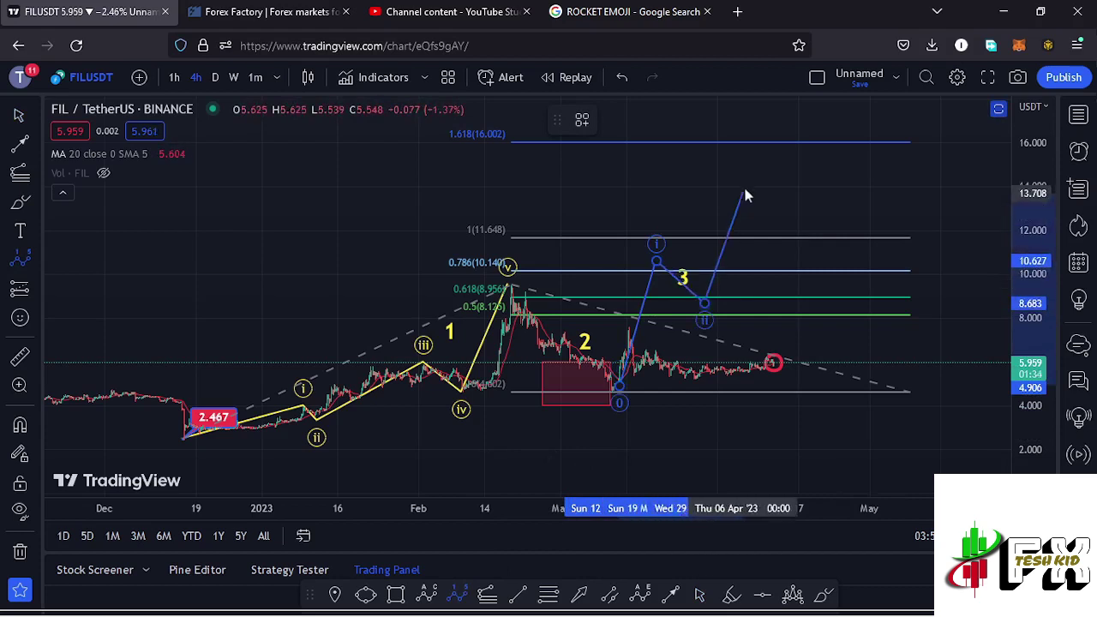
{"action": "left_click", "coordinate": [748, 184]}
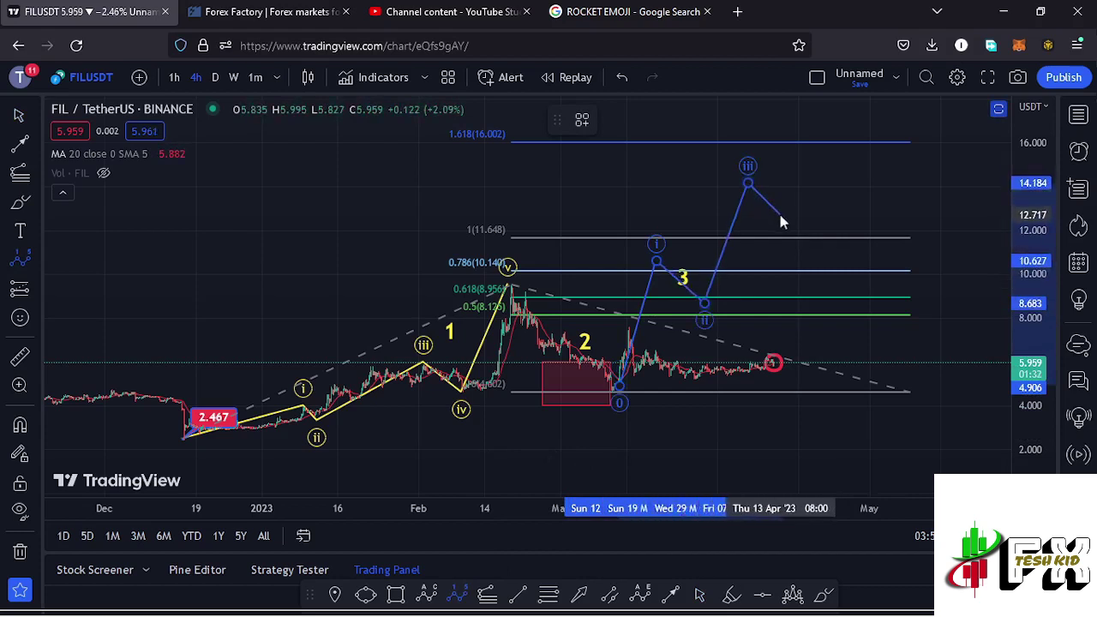
{"action": "left_click", "coordinate": [781, 215]}
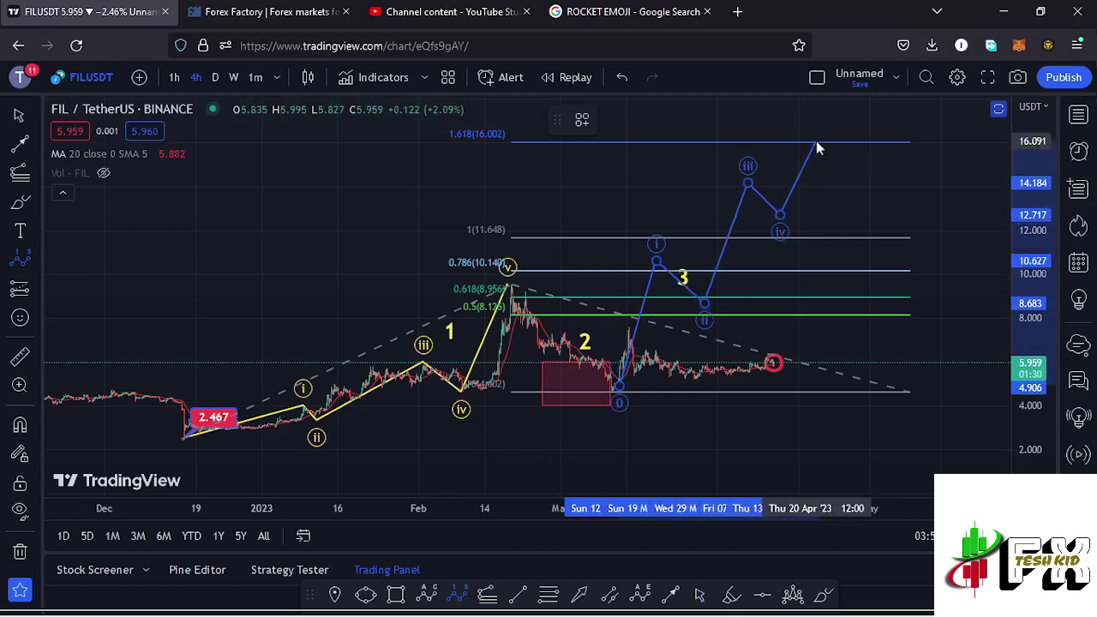
{"action": "left_click", "coordinate": [816, 142]}
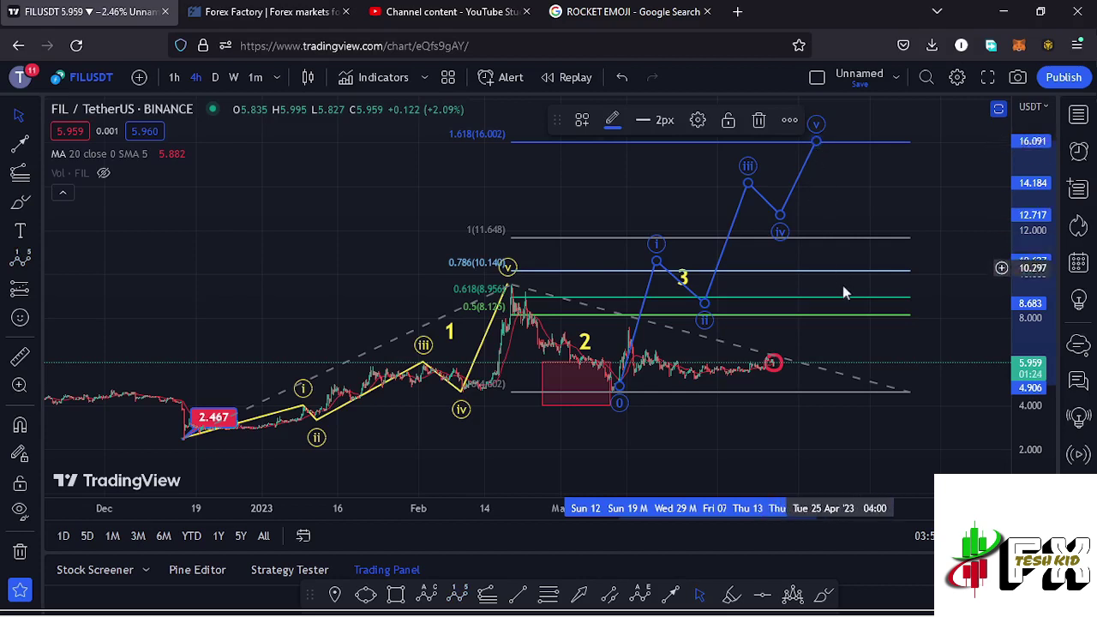
- Delete the Fibonacci extension and move the yellow wave 3 label above the blue i–ii segment, at about 12.43
{"action": "left_click", "coordinate": [907, 391]}
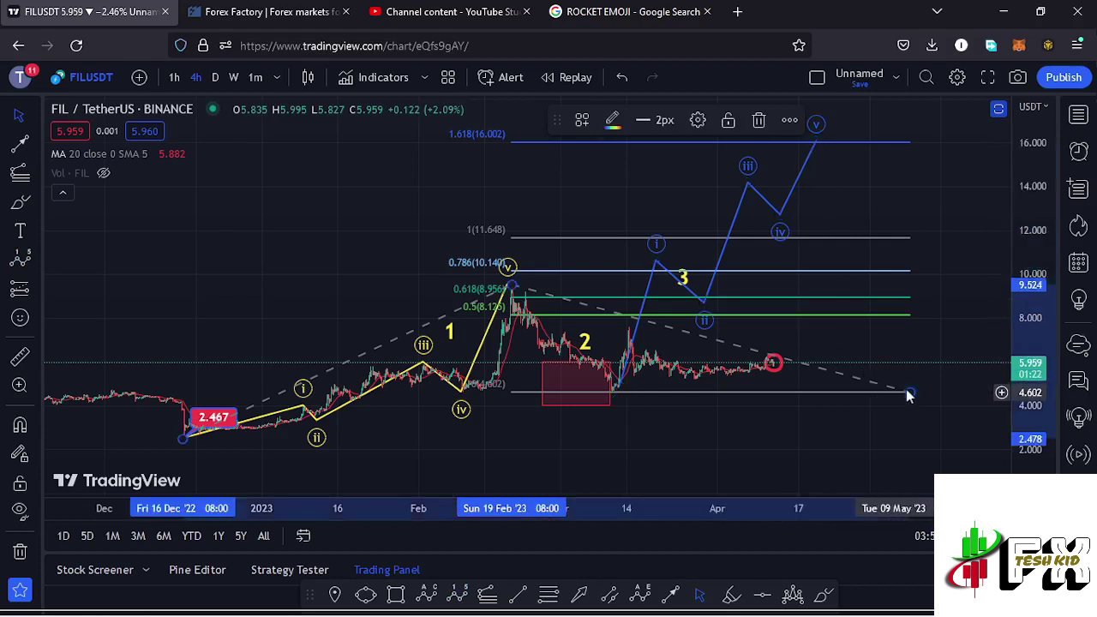
{"action": "left_click", "coordinate": [762, 120]}
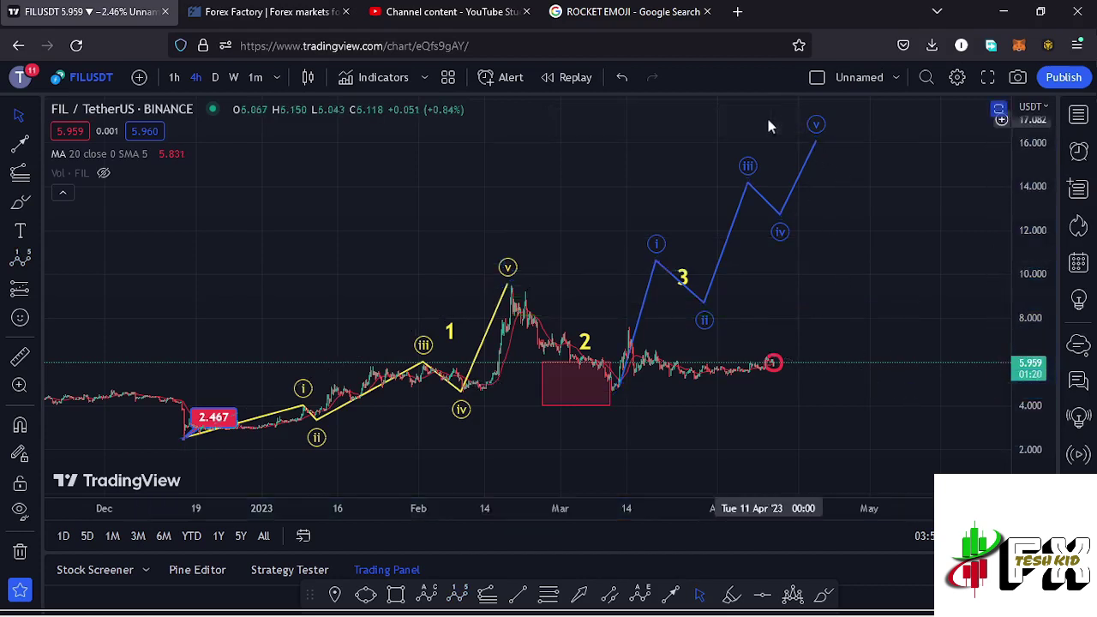
{"action": "left_click", "coordinate": [684, 276]}
{"action": "left_click_drag", "start_coordinate": [691, 274], "coordinate": [701, 234]}
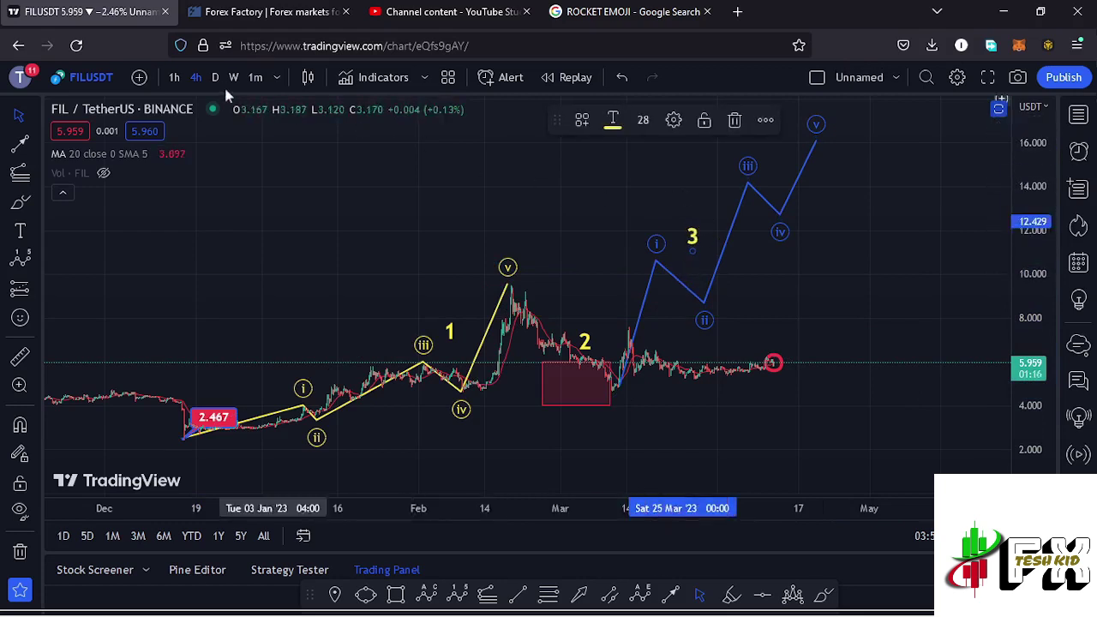
- Change the chart to the 1h timeframe and delete the blue Elliott impulse wave projection
{"action": "left_click", "coordinate": [175, 78]}
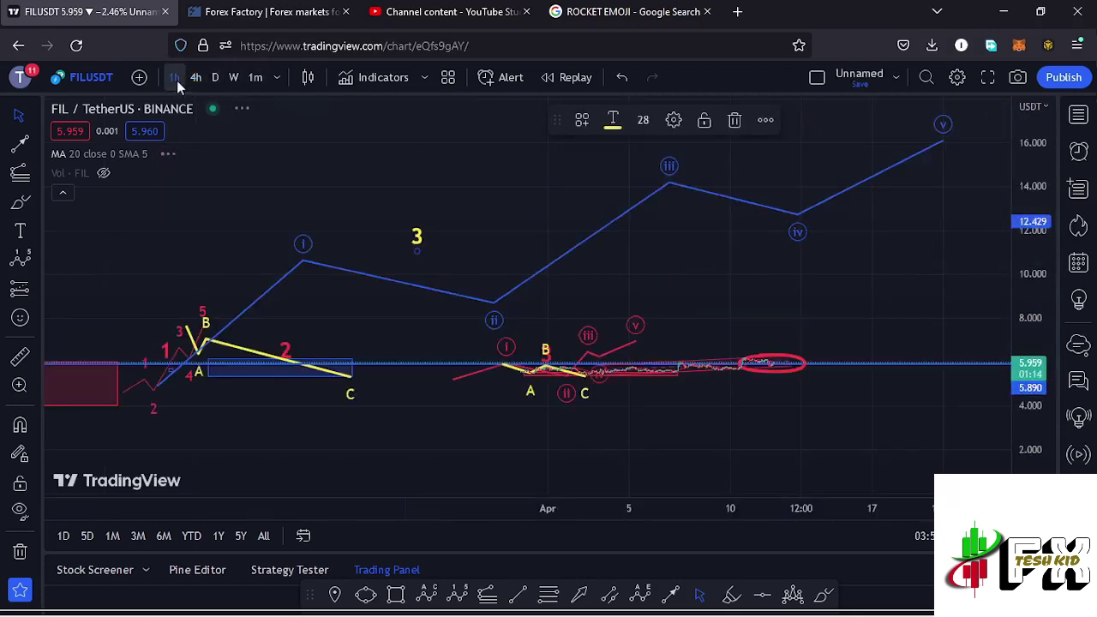
{"action": "left_click", "coordinate": [485, 298]}
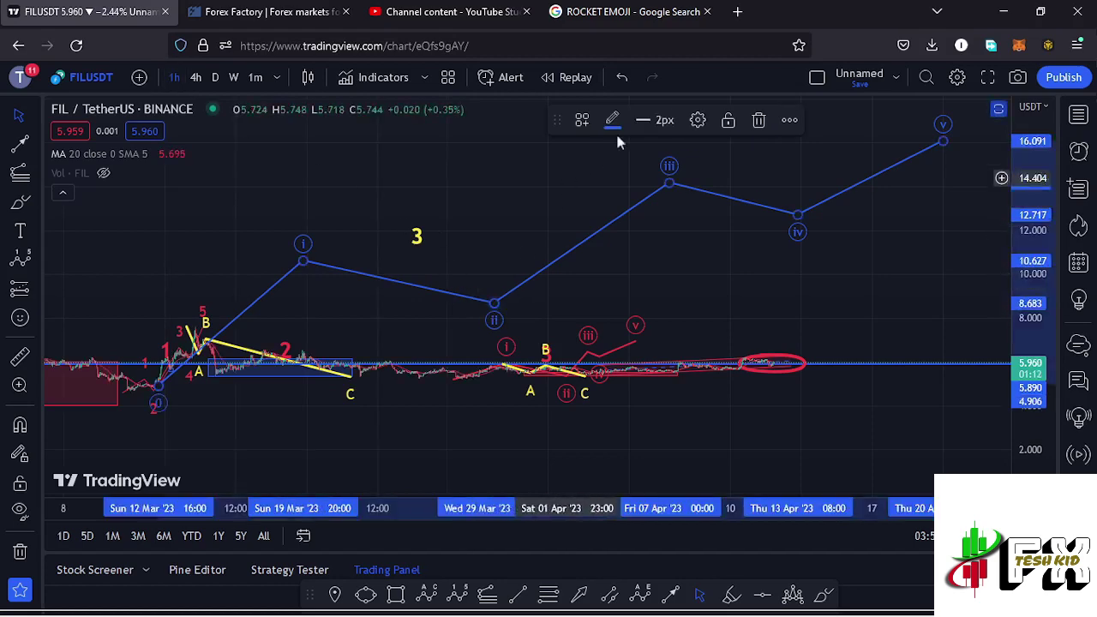
{"action": "left_click", "coordinate": [759, 120]}
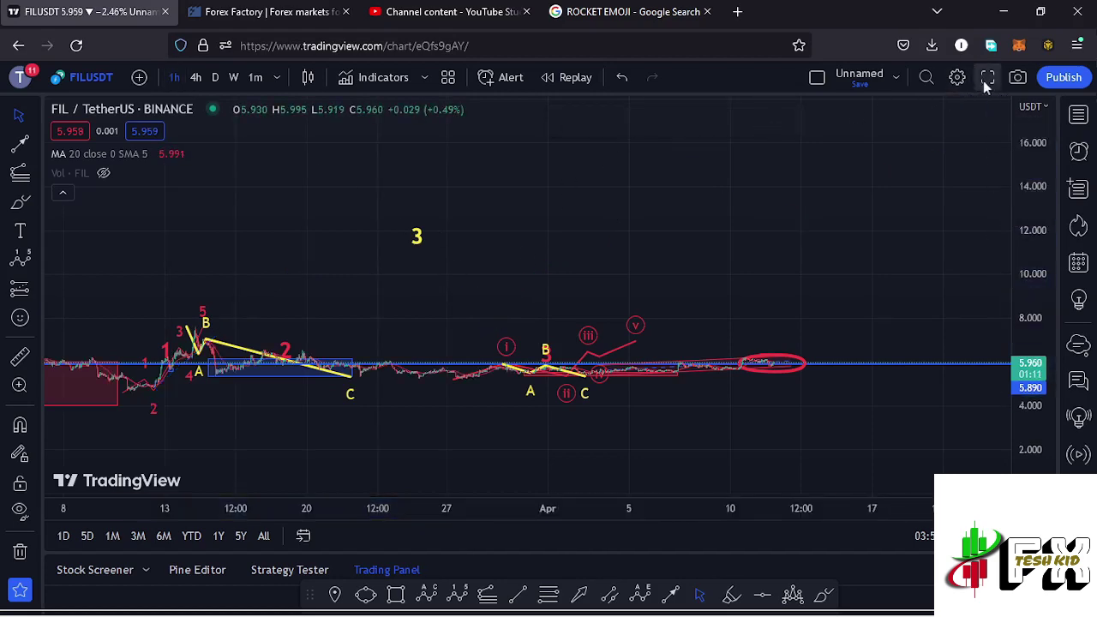
- Show the 1h chart in full screen
{"action": "left_click", "coordinate": [988, 78]}
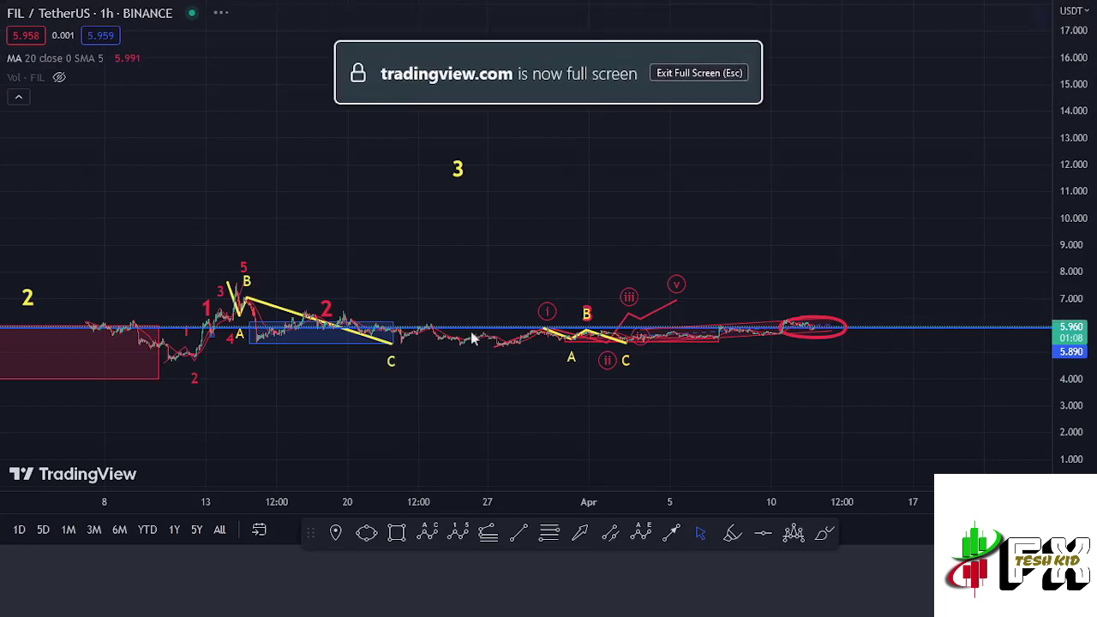
- Narrow the blue rectangle under the red wave 2 so that it ends at 21 Mar '23 16:00
{"action": "scroll", "coordinate": [730, 270], "scroll_direction": "left", "scroll_amount": 5}
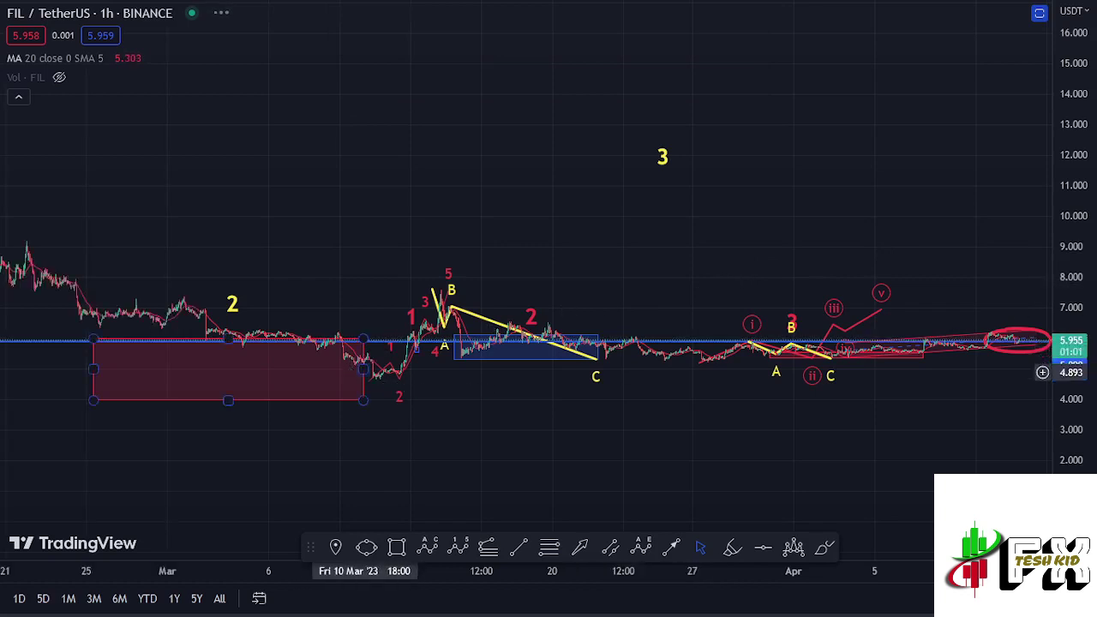
{"action": "left_click_drag", "start_coordinate": [1076, 377], "coordinate": [1076, 332]}
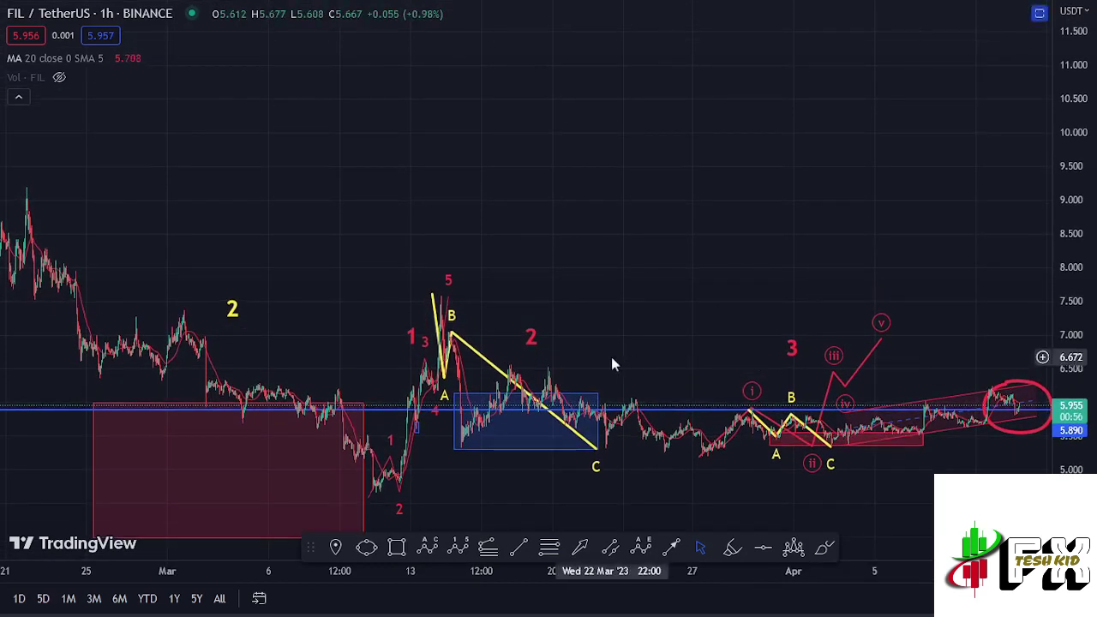
{"action": "scroll", "coordinate": [407, 408], "scroll_direction": "up", "scroll_amount": 3}
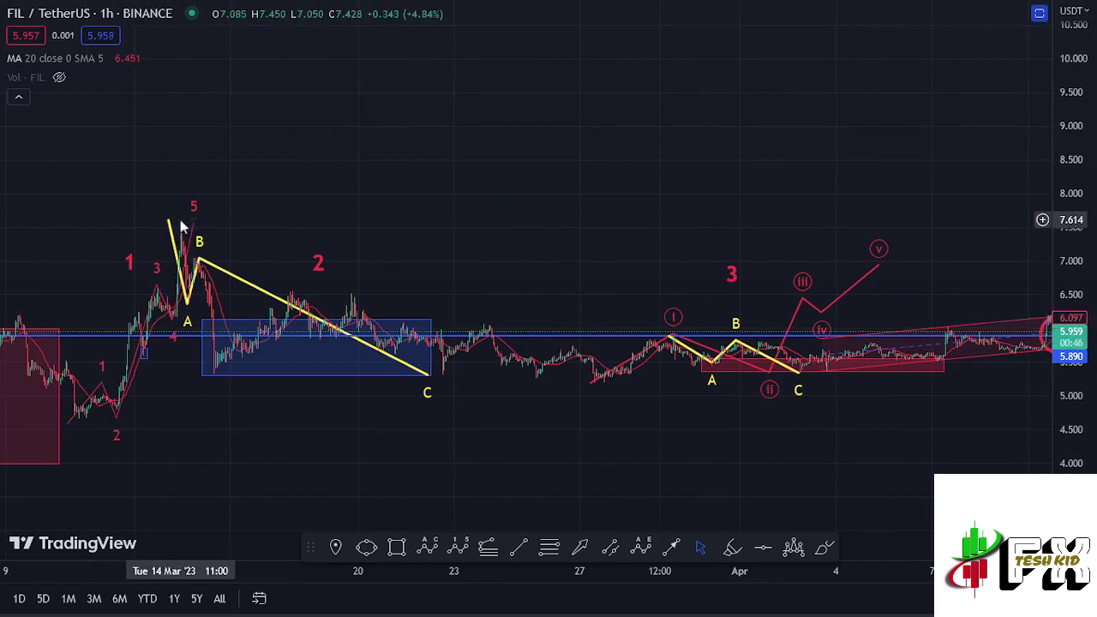
{"action": "left_click", "coordinate": [129, 266]}
{"action": "left_click_drag", "start_coordinate": [126, 266], "coordinate": [127, 267]}
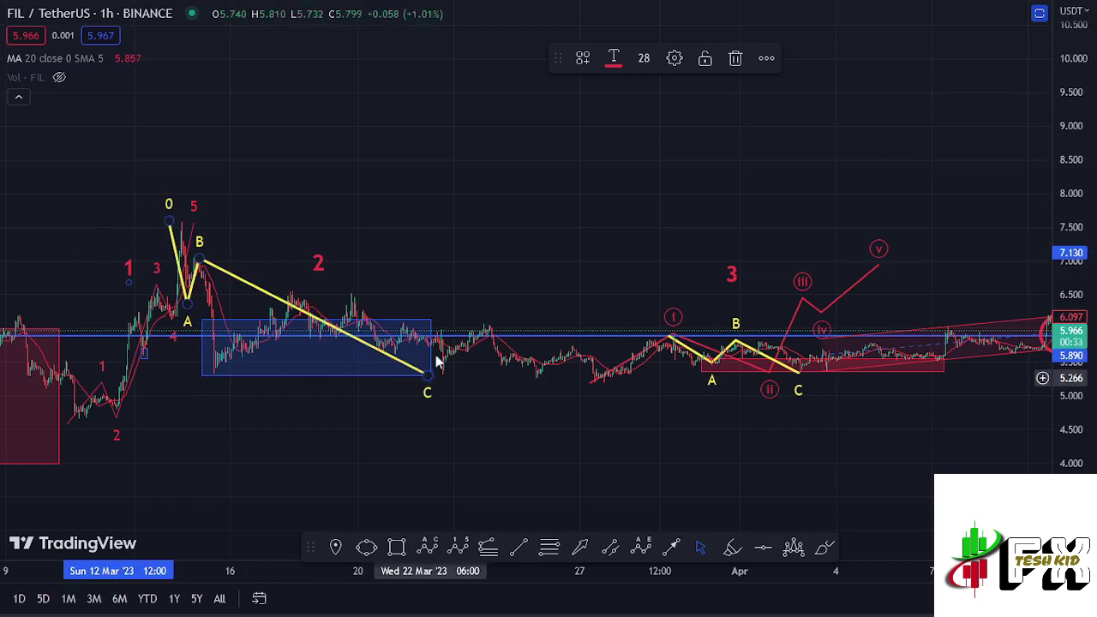
{"action": "left_click_drag", "start_coordinate": [430, 348], "coordinate": [411, 349]}
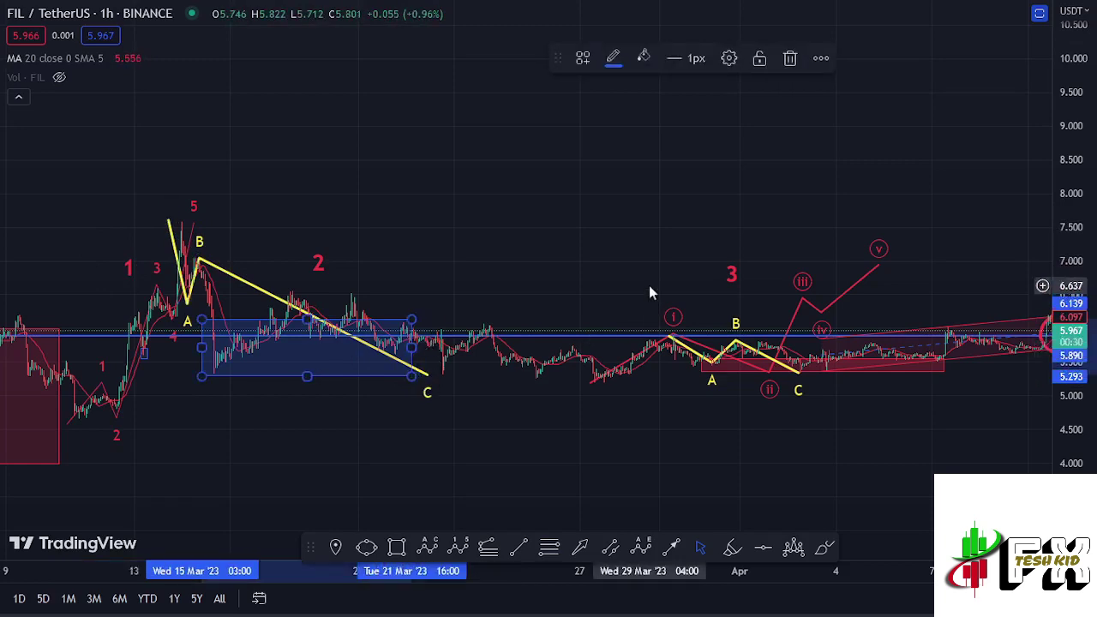
- Delete the red freehand circle around the latest candles at the end of the rising channel
{"action": "left_click_drag", "start_coordinate": [649, 285], "coordinate": [485, 270]}
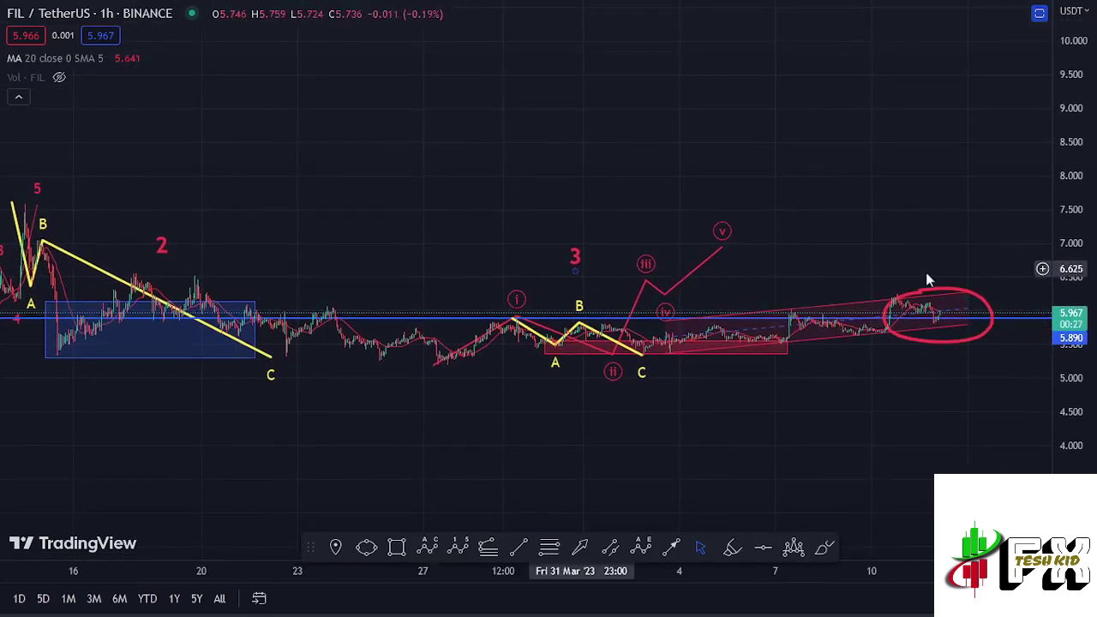
{"action": "left_click_drag", "start_coordinate": [1074, 341], "coordinate": [1084, 370]}
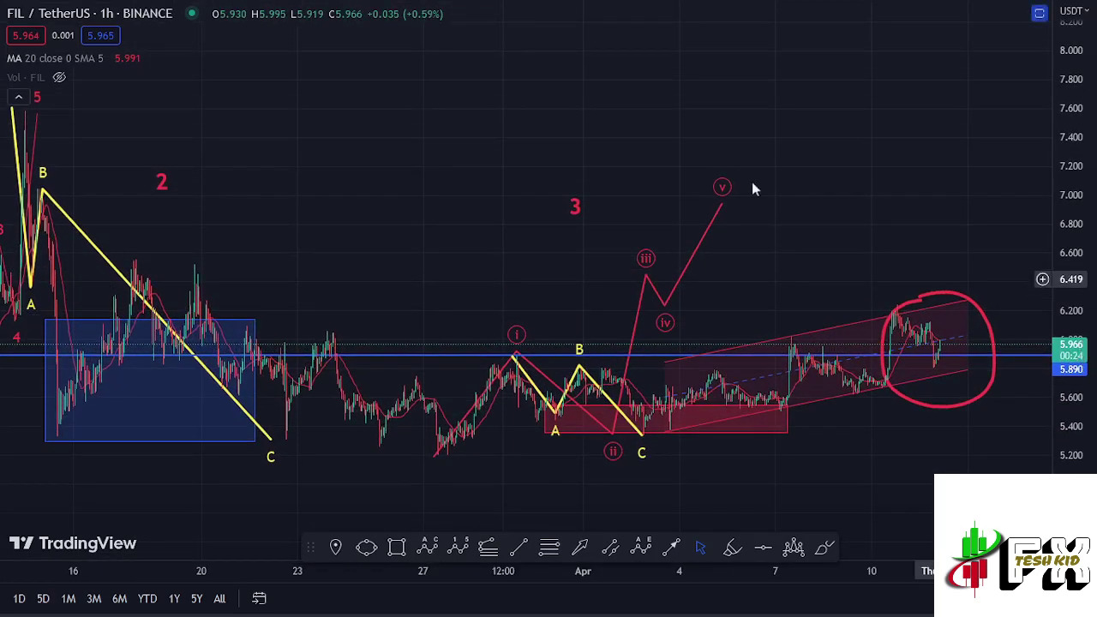
{"action": "left_click", "coordinate": [924, 300]}
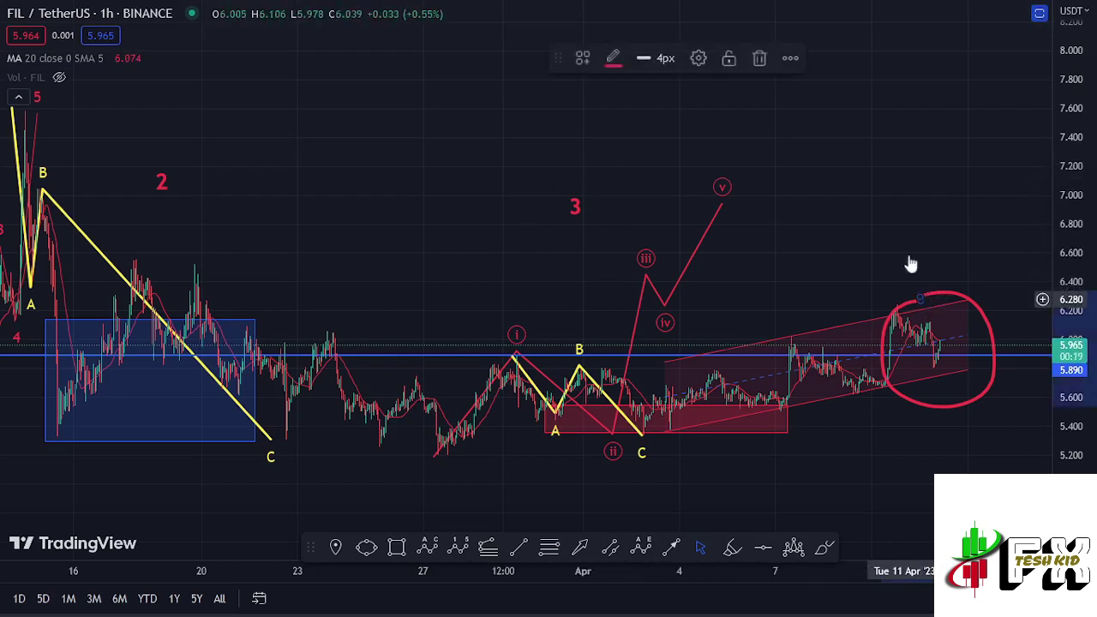
{"action": "left_click", "coordinate": [759, 65]}
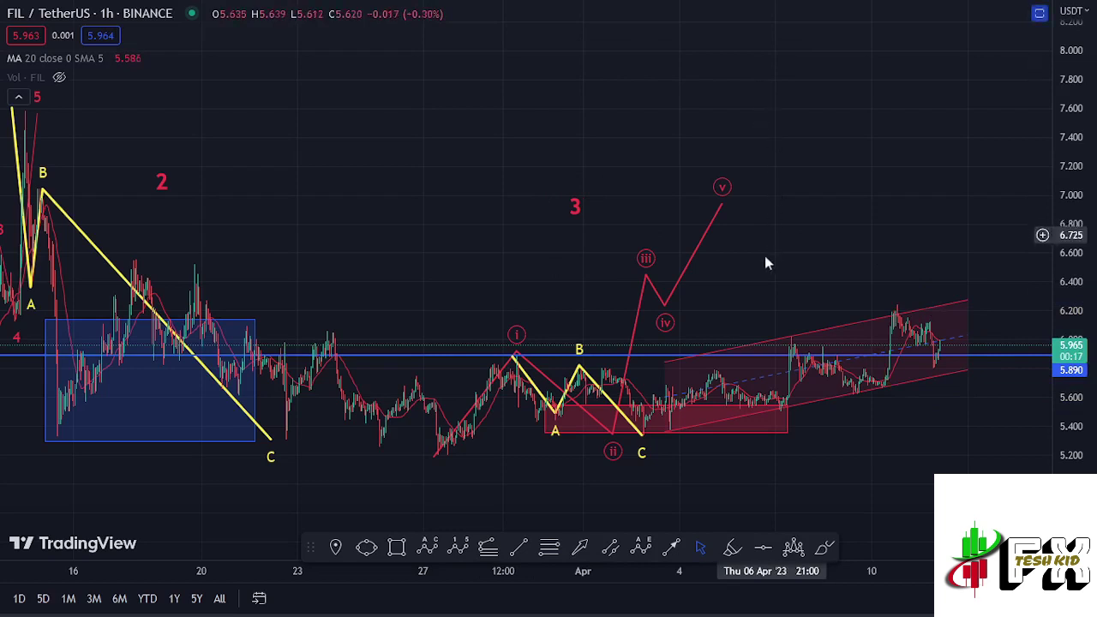
- Reshape the red circled impulse wave by moving iii to about 6.803, iv to about 6.169 and v to about 7.081
{"action": "left_click_drag", "start_coordinate": [754, 280], "coordinate": [763, 265]}
{"action": "left_click", "coordinate": [683, 278]}
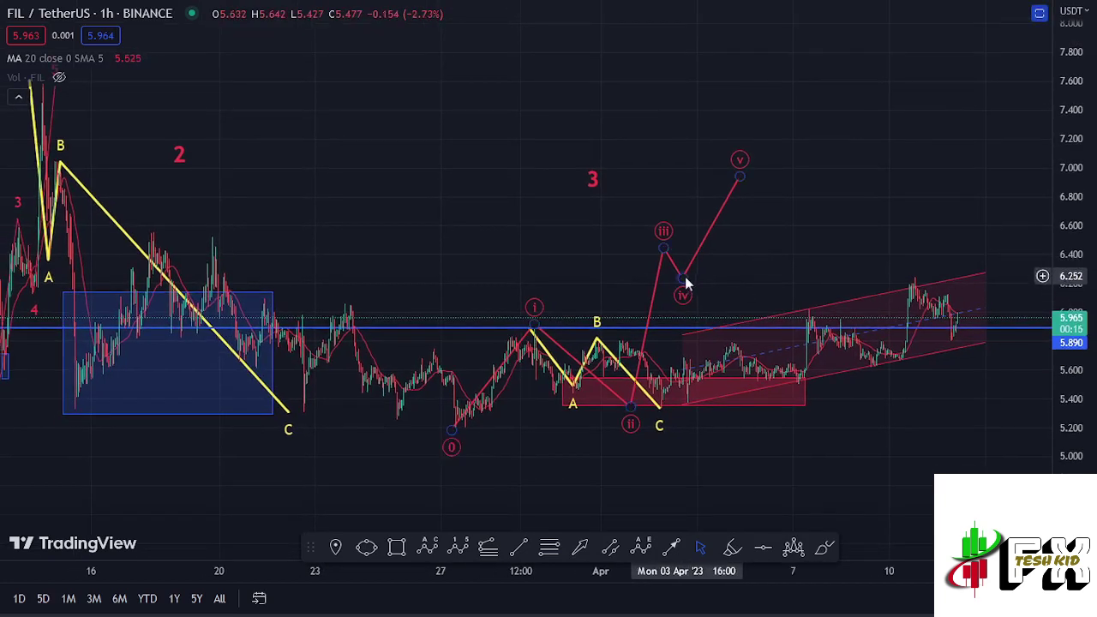
{"action": "mouse_move", "coordinate": [683, 278]}
{"action": "left_mouse_down"}
{"action": "mouse_move", "coordinate": [715, 276]}
{"action": "mouse_move", "coordinate": [737, 291]}
{"action": "left_mouse_up"}
{"action": "left_click_drag", "start_coordinate": [740, 176], "coordinate": [845, 159]}
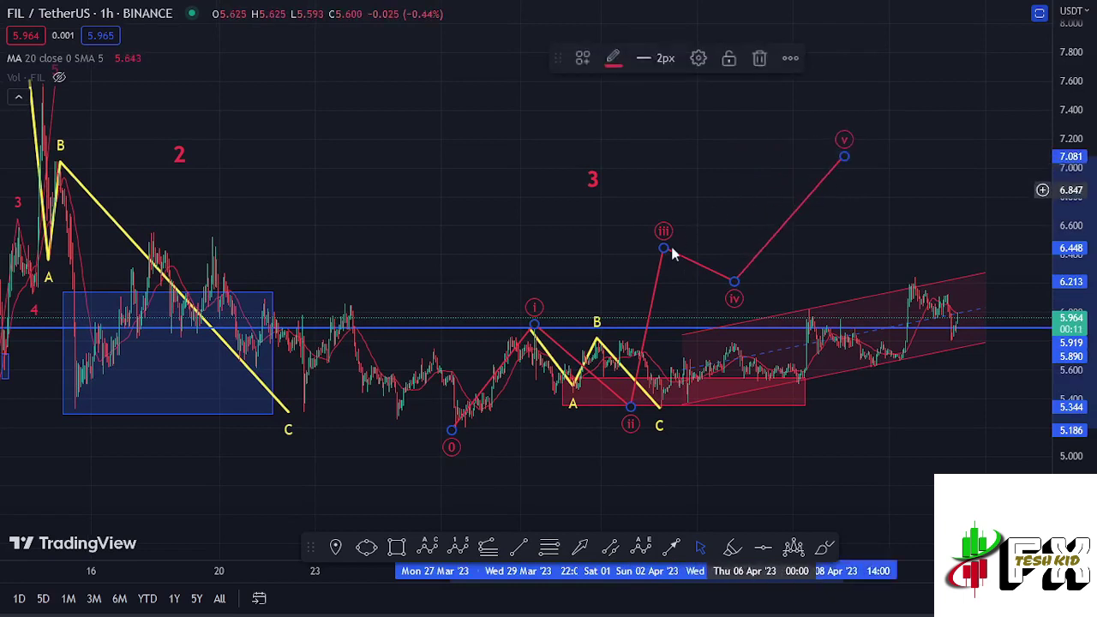
{"action": "mouse_move", "coordinate": [665, 251]}
{"action": "left_mouse_down"}
{"action": "mouse_move", "coordinate": [761, 202]}
{"action": "mouse_move", "coordinate": [730, 197]}
{"action": "left_mouse_up"}
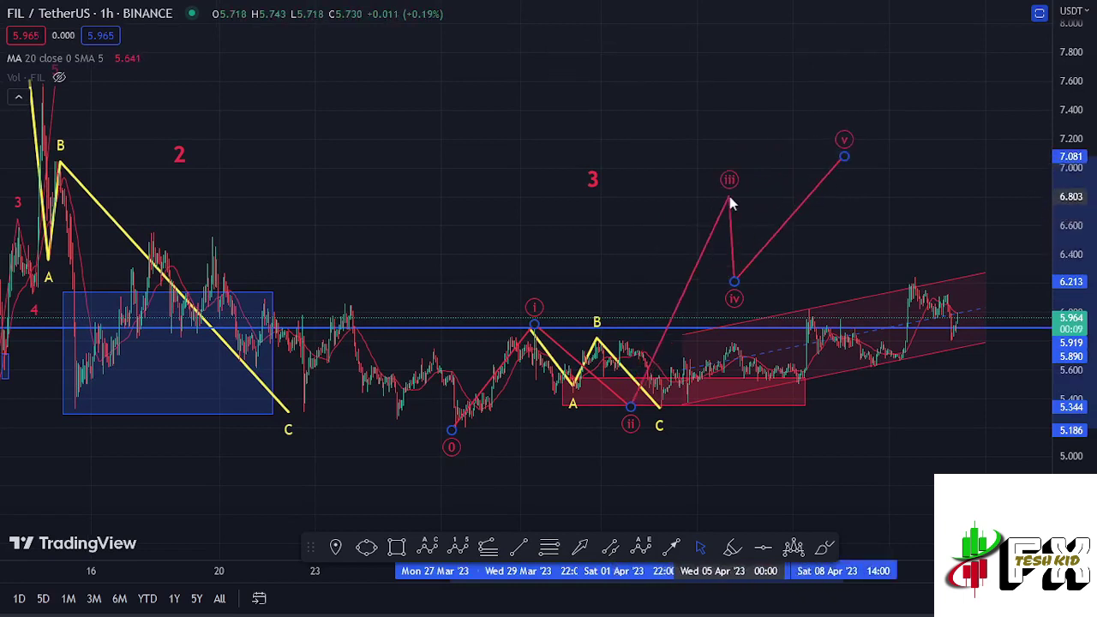
{"action": "left_click_drag", "start_coordinate": [736, 284], "coordinate": [772, 288]}
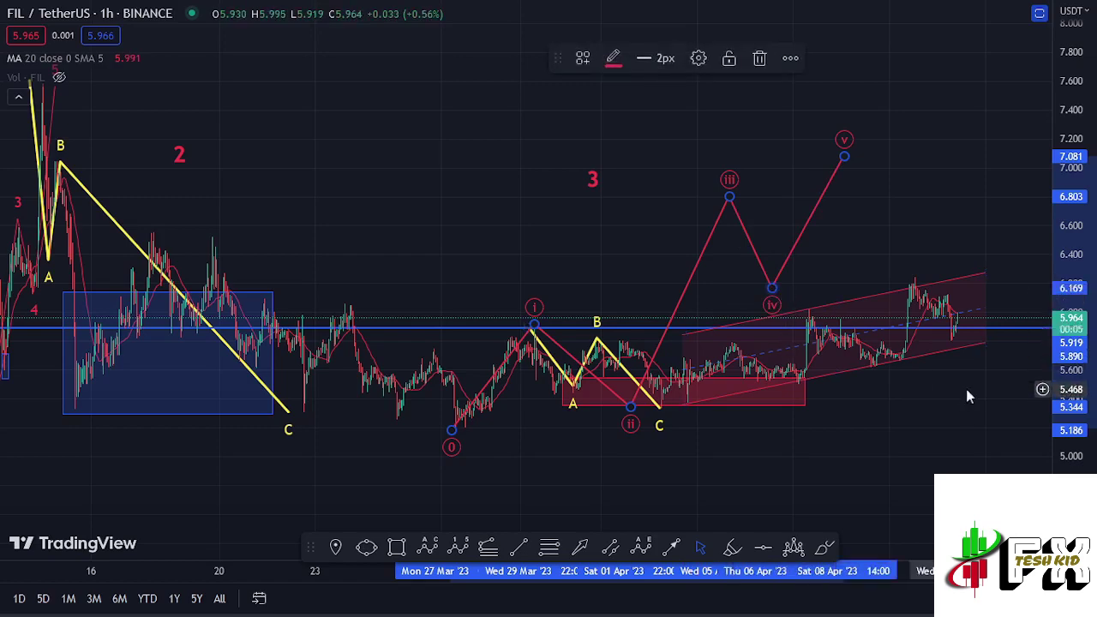
- Draw a Fibonacci extension from the 27 March low to the wave i high at about 5.894, projected from about 5.335
{"action": "mouse_move", "coordinate": [967, 391]}
{"action": "left_mouse_down"}
{"action": "mouse_move", "coordinate": [869, 397]}
{"action": "mouse_move", "coordinate": [893, 340]}
{"action": "left_mouse_up"}
{"action": "mouse_move", "coordinate": [1071, 342]}
{"action": "left_mouse_down"}
{"action": "mouse_move", "coordinate": [1071, 300]}
{"action": "mouse_move", "coordinate": [892, 309]}
{"action": "left_mouse_up"}
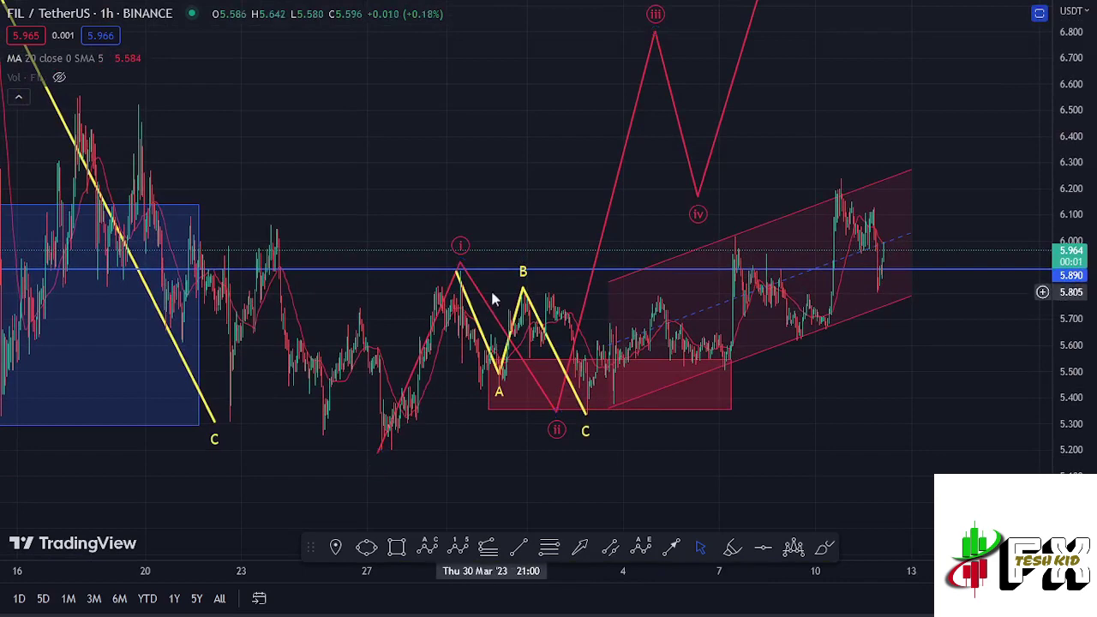
{"action": "scroll", "coordinate": [571, 418], "scroll_direction": "up", "scroll_amount": 3}
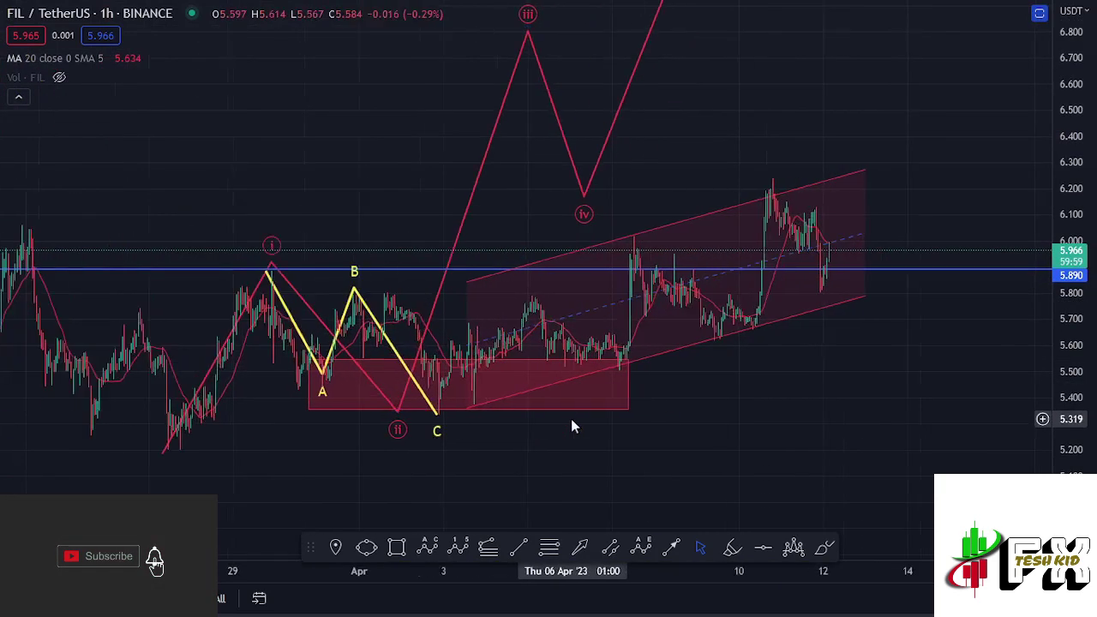
{"action": "left_click_drag", "start_coordinate": [775, 411], "coordinate": [882, 447]}
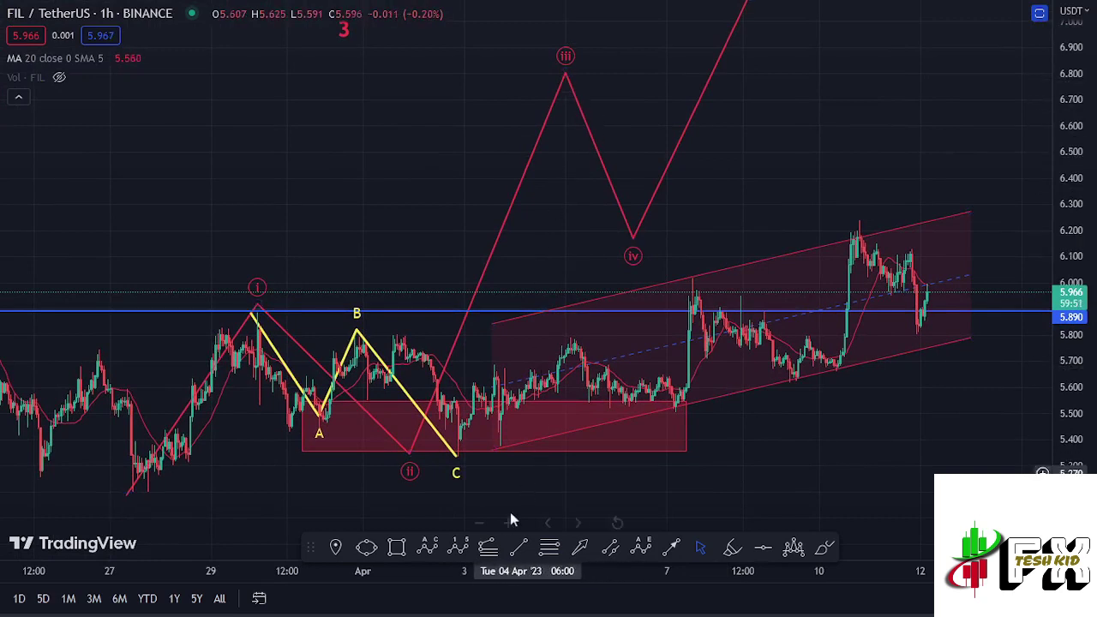
{"action": "left_click", "coordinate": [487, 550]}
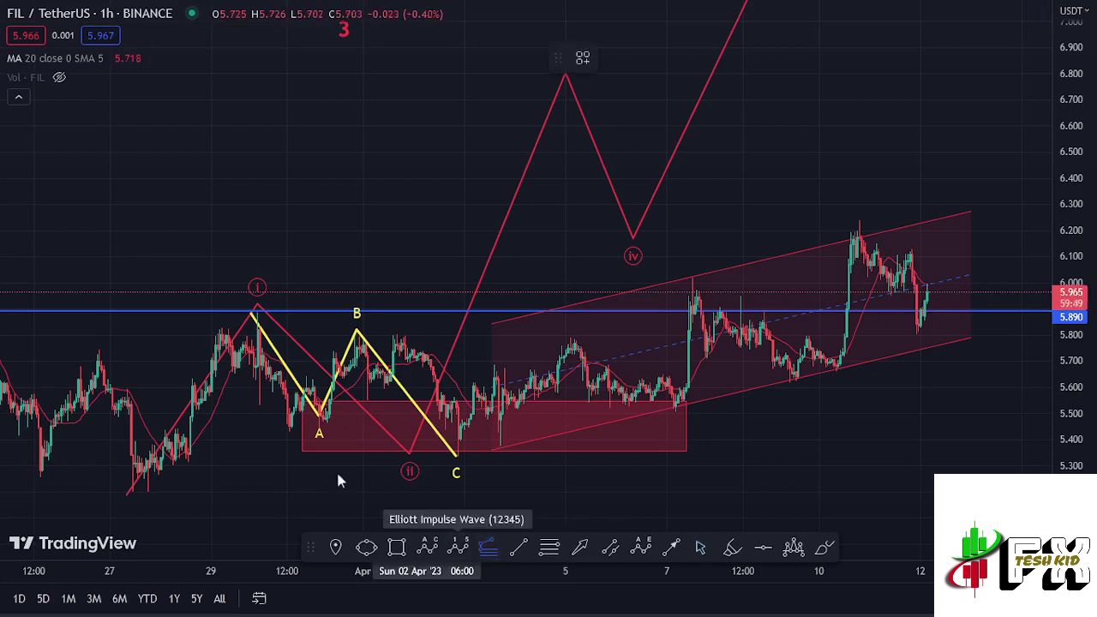
{"action": "left_click", "coordinate": [133, 491]}
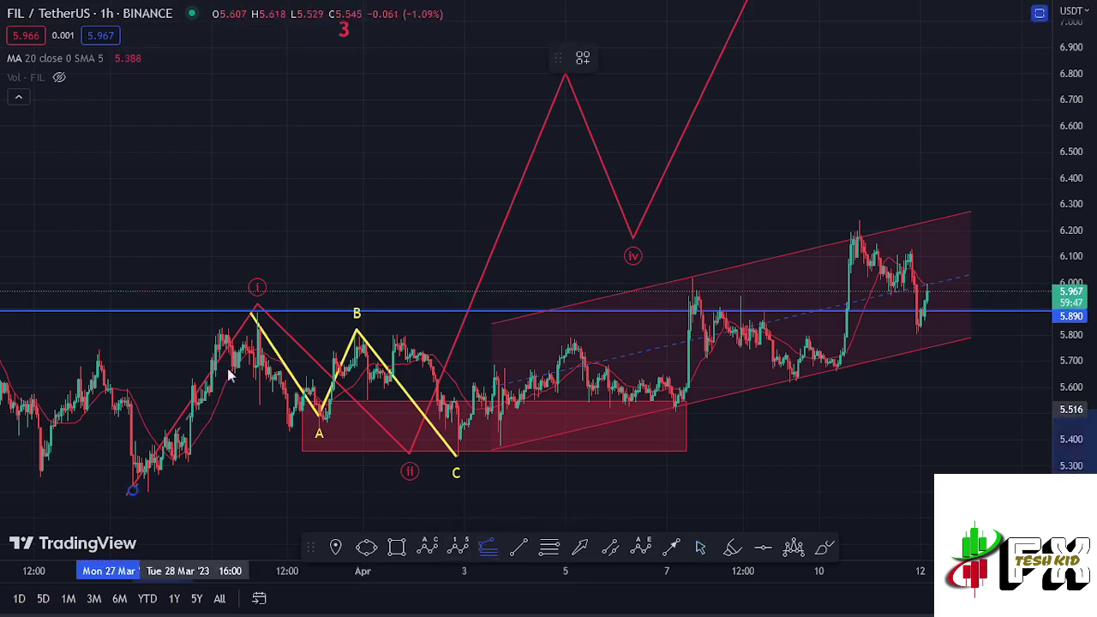
{"action": "left_click", "coordinate": [256, 312]}
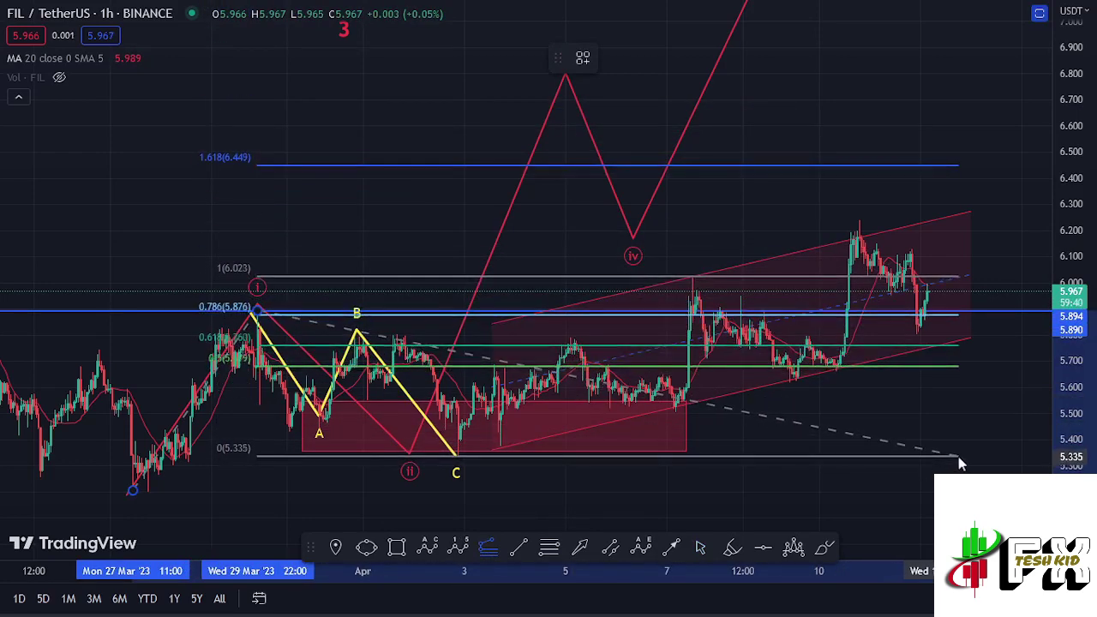
{"action": "left_click", "coordinate": [963, 463]}
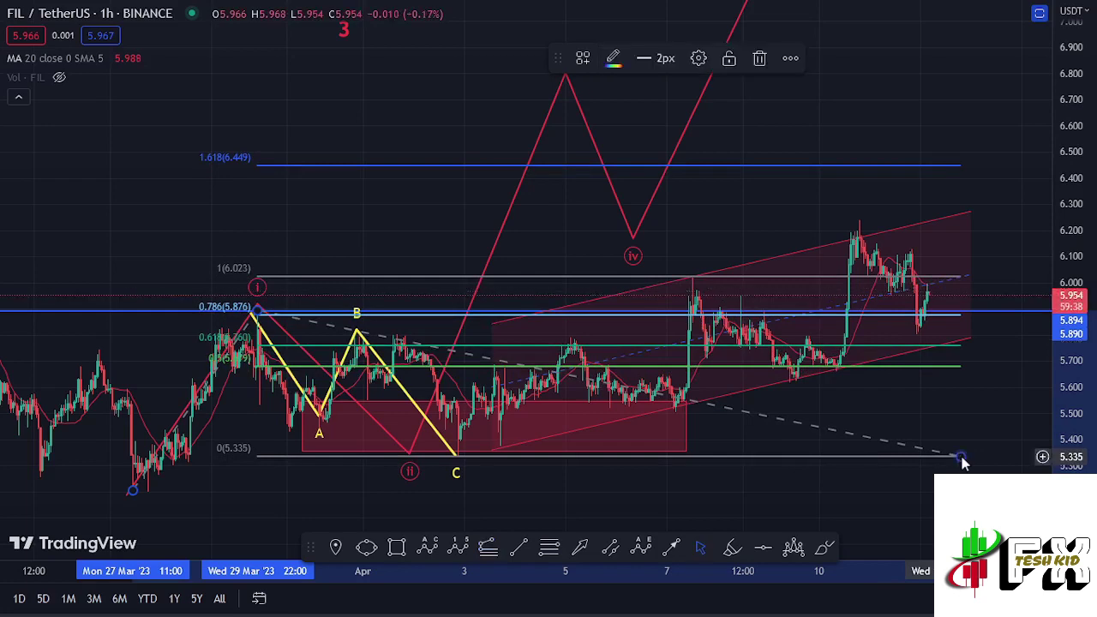
- Move wave iii to the 1.618 level, iv to about 6.174 and v near the 2.618 level, and delete the Fibonacci extension
{"action": "left_click_drag", "start_coordinate": [611, 118], "coordinate": [612, 138]}
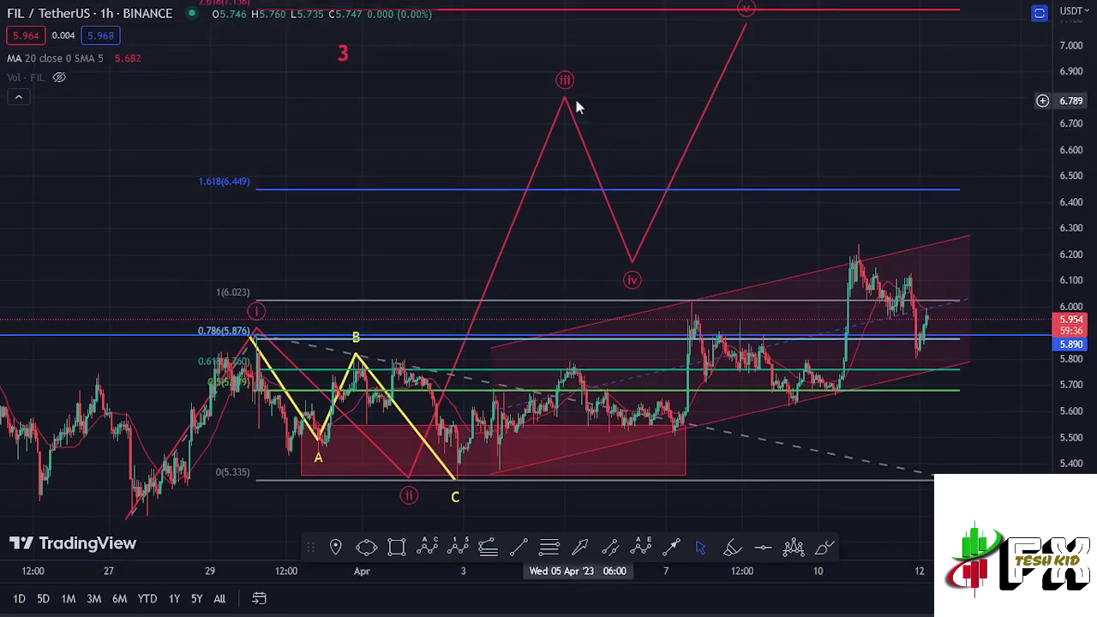
{"action": "left_click", "coordinate": [571, 107]}
{"action": "left_click_drag", "start_coordinate": [571, 107], "coordinate": [598, 184]}
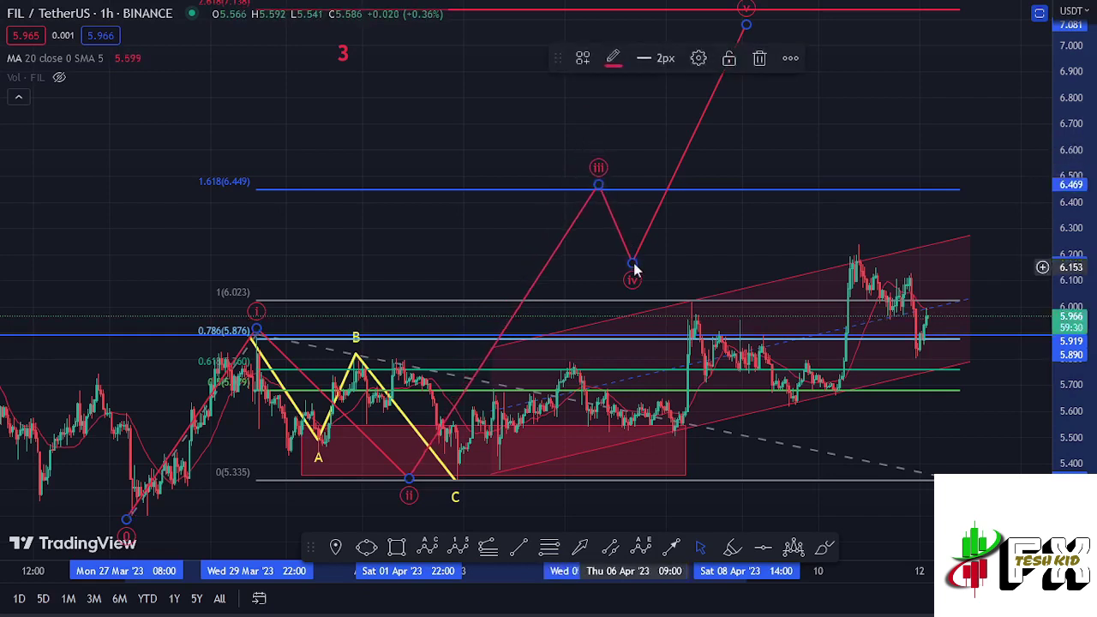
{"action": "left_click_drag", "start_coordinate": [646, 265], "coordinate": [720, 263]}
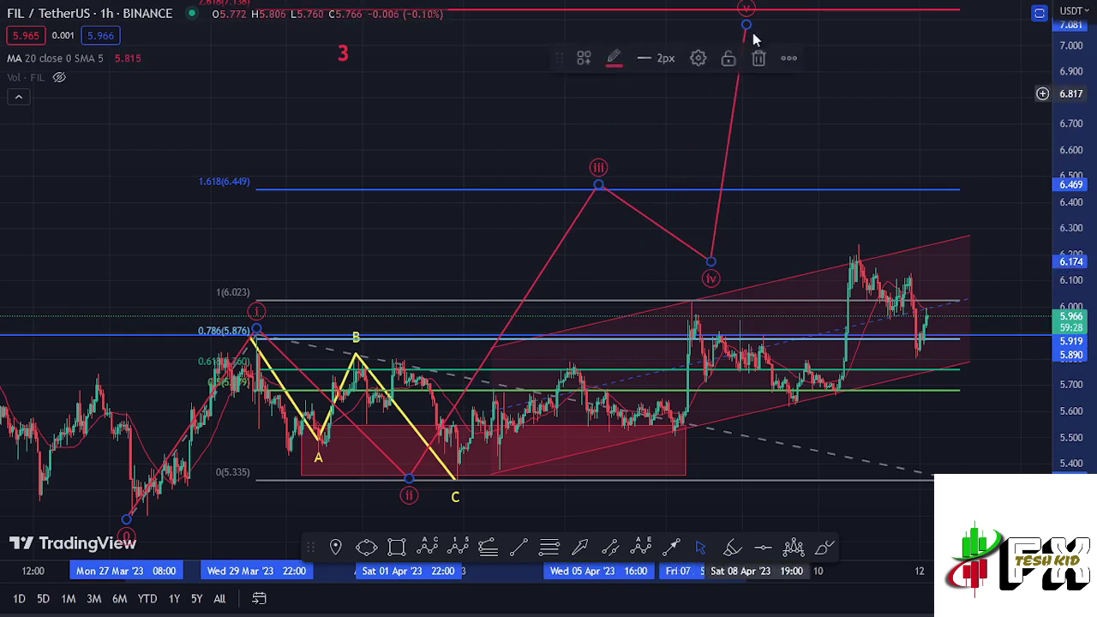
{"action": "left_click_drag", "start_coordinate": [749, 30], "coordinate": [883, 22]}
{"action": "left_click_drag", "start_coordinate": [601, 186], "coordinate": [643, 197]}
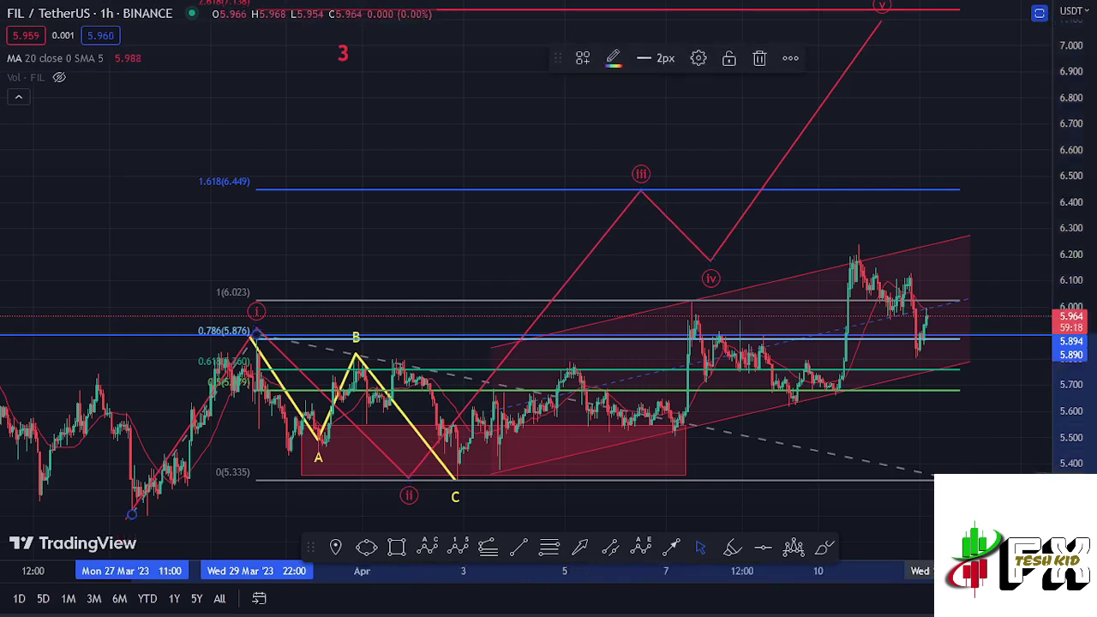
{"action": "left_click", "coordinate": [765, 60]}
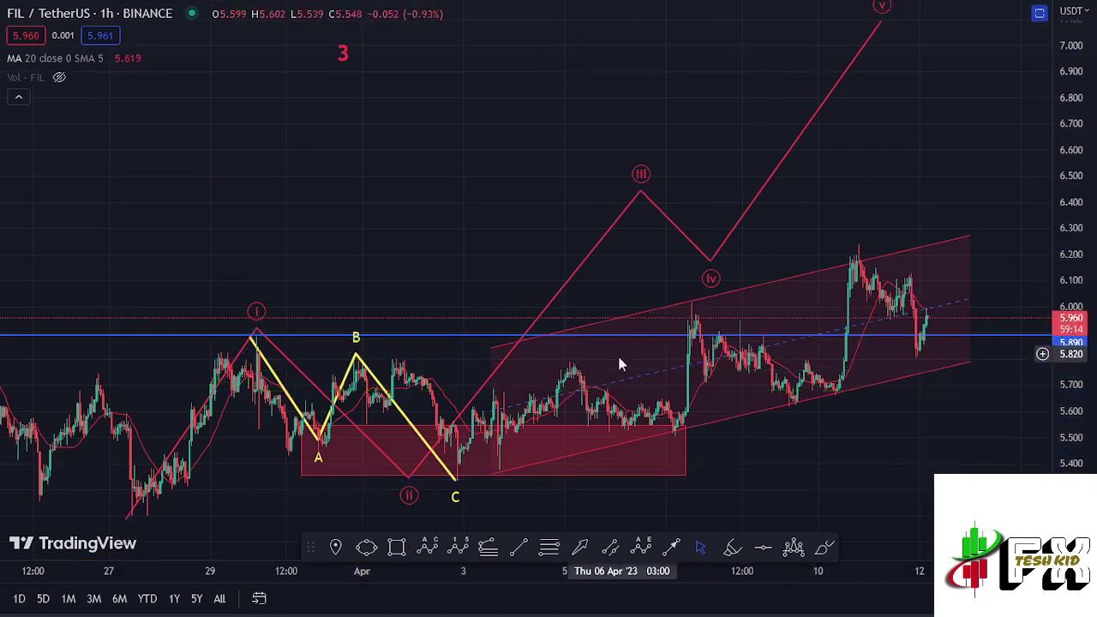
- Draw three yellow breakout arrows from the latest candles: up from 5.983 to 6.331, down to 6.260, and up from 6.282 to 6.491
{"action": "scroll", "coordinate": [619, 359], "scroll_direction": "up", "scroll_amount": 2}
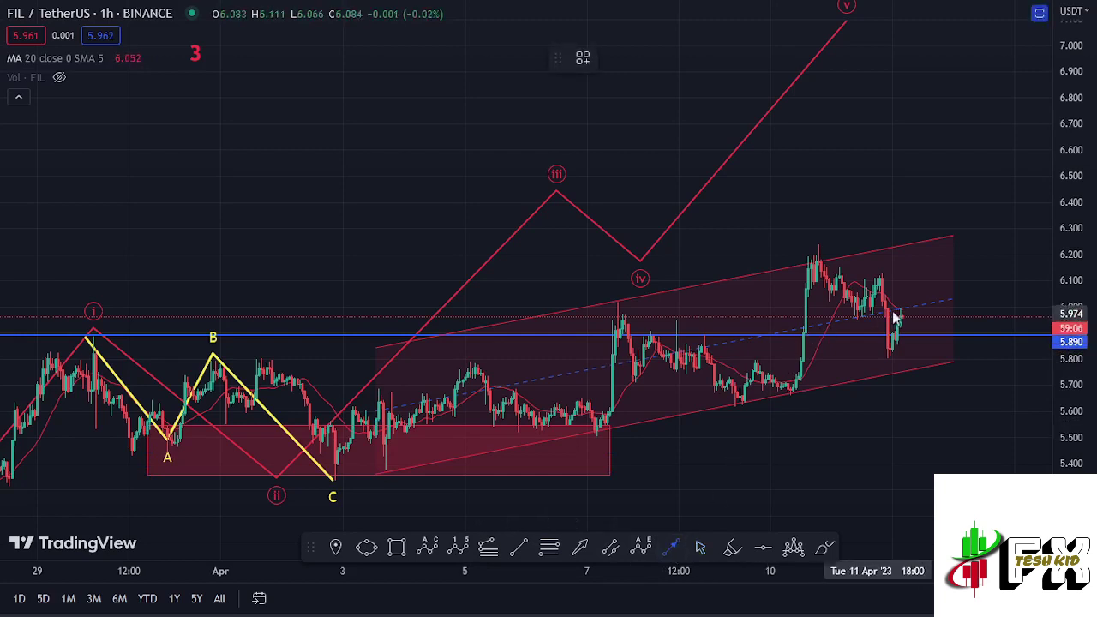
{"action": "left_click_drag", "start_coordinate": [894, 309], "coordinate": [892, 221]}
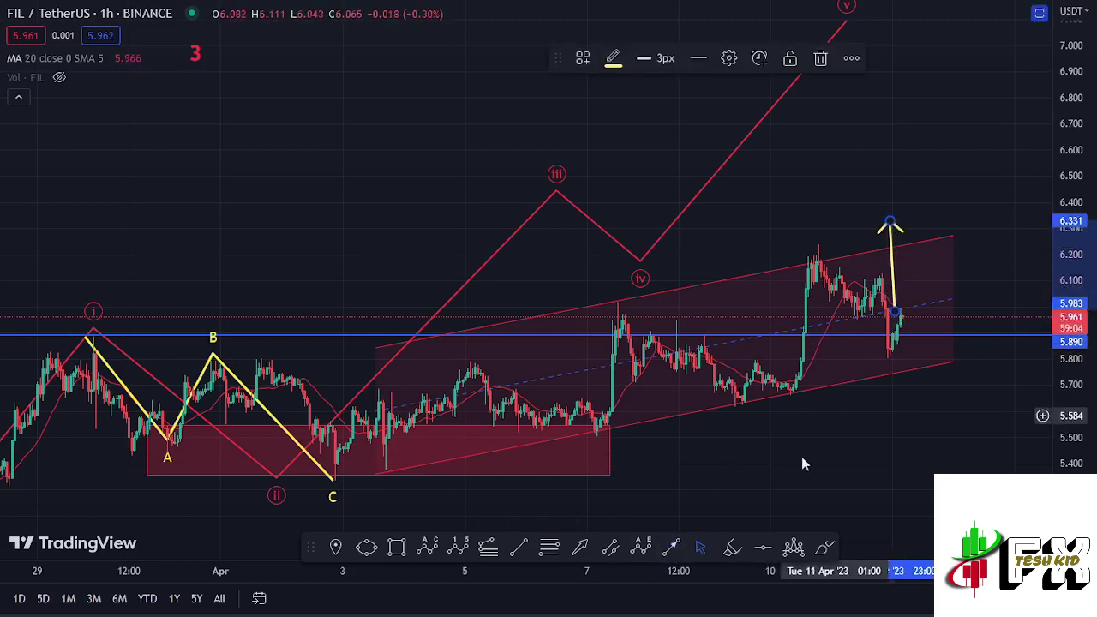
{"action": "left_click", "coordinate": [671, 547]}
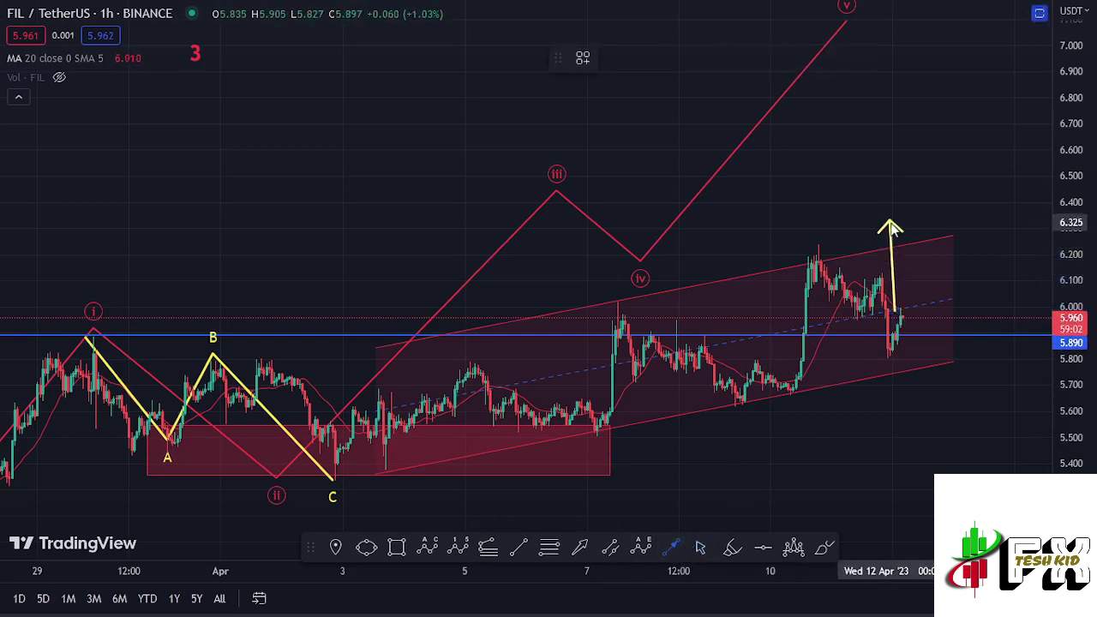
{"action": "left_click_drag", "start_coordinate": [892, 223], "coordinate": [918, 239]}
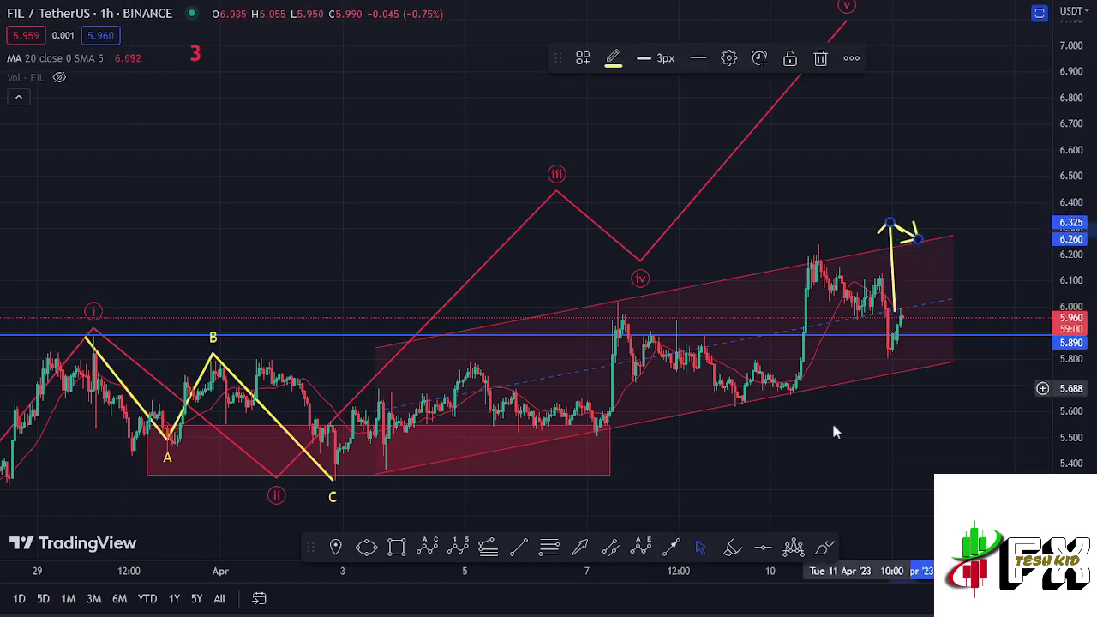
{"action": "left_click", "coordinate": [671, 547]}
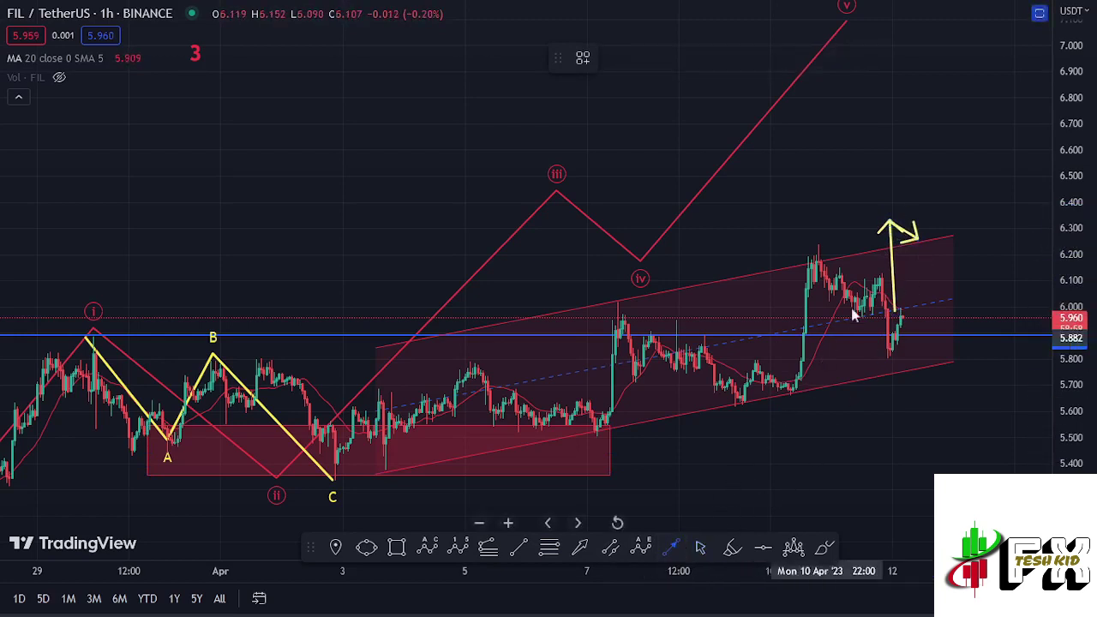
{"action": "left_click_drag", "start_coordinate": [916, 239], "coordinate": [926, 183]}
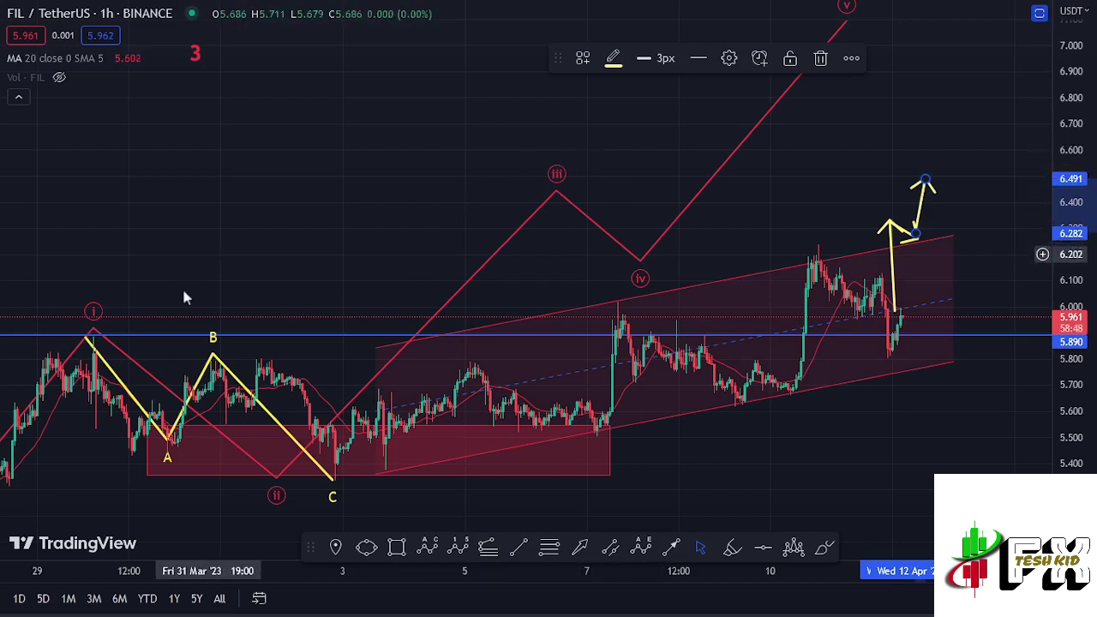
- Circle the latest candles around the 5.890 line in red with the brush and delete the circle
{"action": "scroll", "coordinate": [157, 334], "scroll_direction": "down", "scroll_amount": 2}
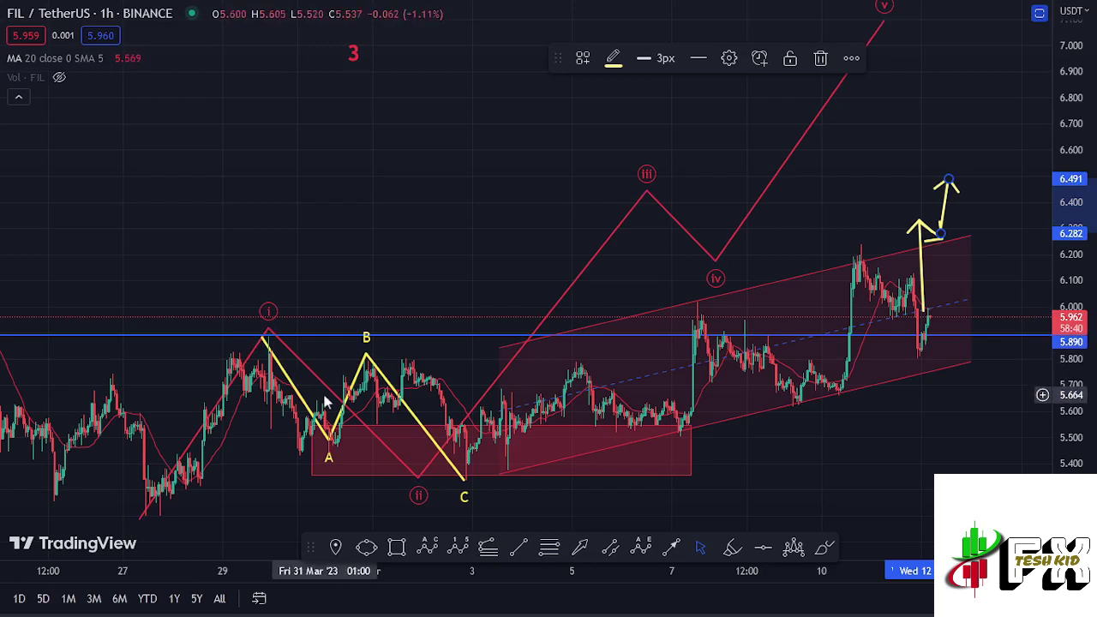
{"action": "left_click", "coordinate": [825, 547]}
{"action": "mouse_move", "coordinate": [930, 312]}
{"action": "left_mouse_down"}
{"action": "mouse_move", "coordinate": [888, 339]}
{"action": "mouse_move", "coordinate": [943, 339]}
{"action": "mouse_move", "coordinate": [926, 310]}
{"action": "left_mouse_up"}
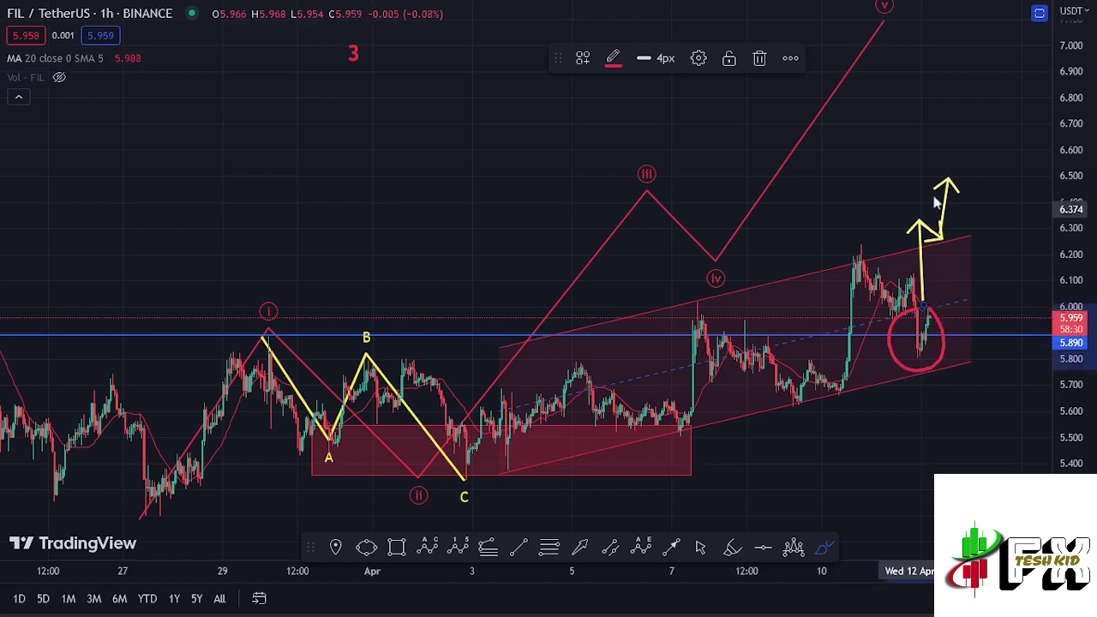
{"action": "left_click", "coordinate": [760, 59]}
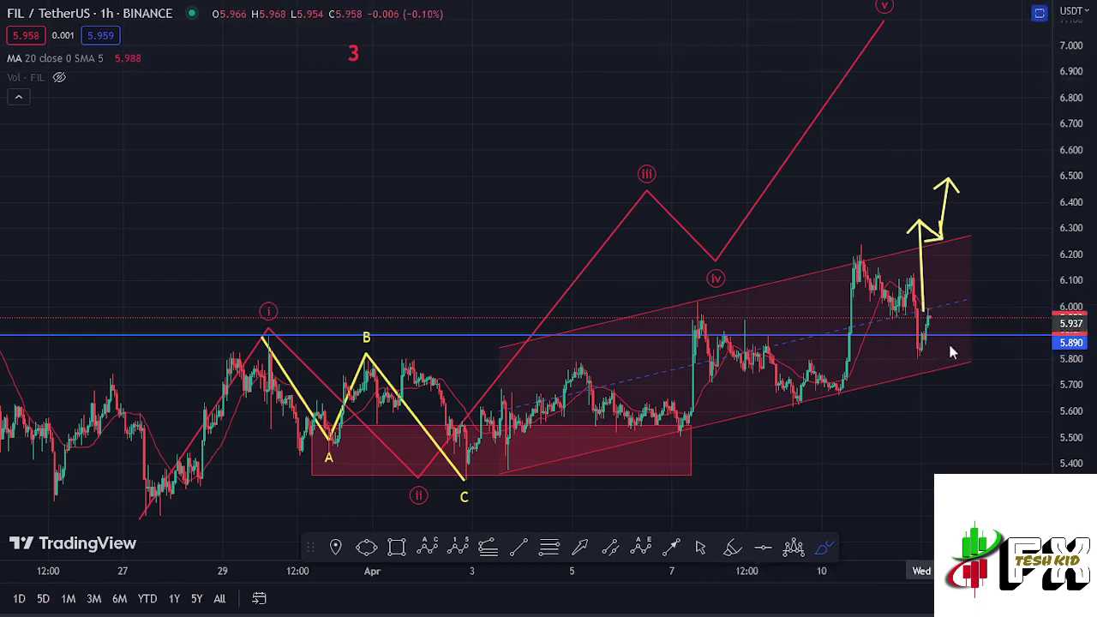
{"action": "scroll", "coordinate": [937, 353], "scroll_direction": "up", "scroll_amount": 2}
{"action": "scroll", "coordinate": [935, 351], "scroll_direction": "up", "scroll_amount": 1}
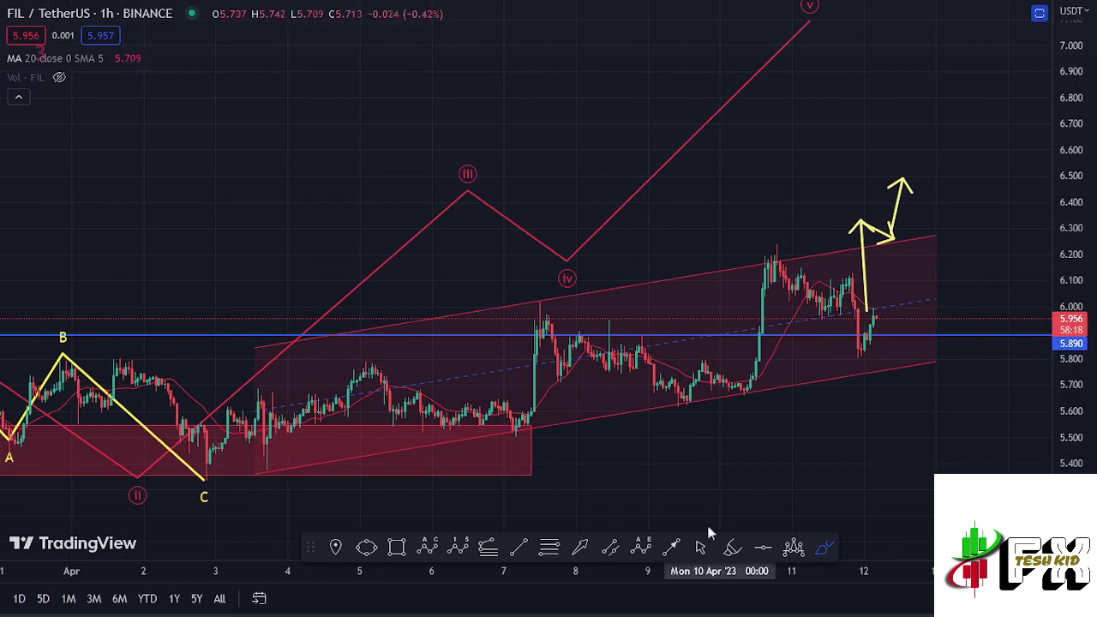
- Enlarge the RSI pane to examine the latest RSI values against their moving average, and restore the pane layout
{"action": "double_click", "coordinate": [700, 452]}
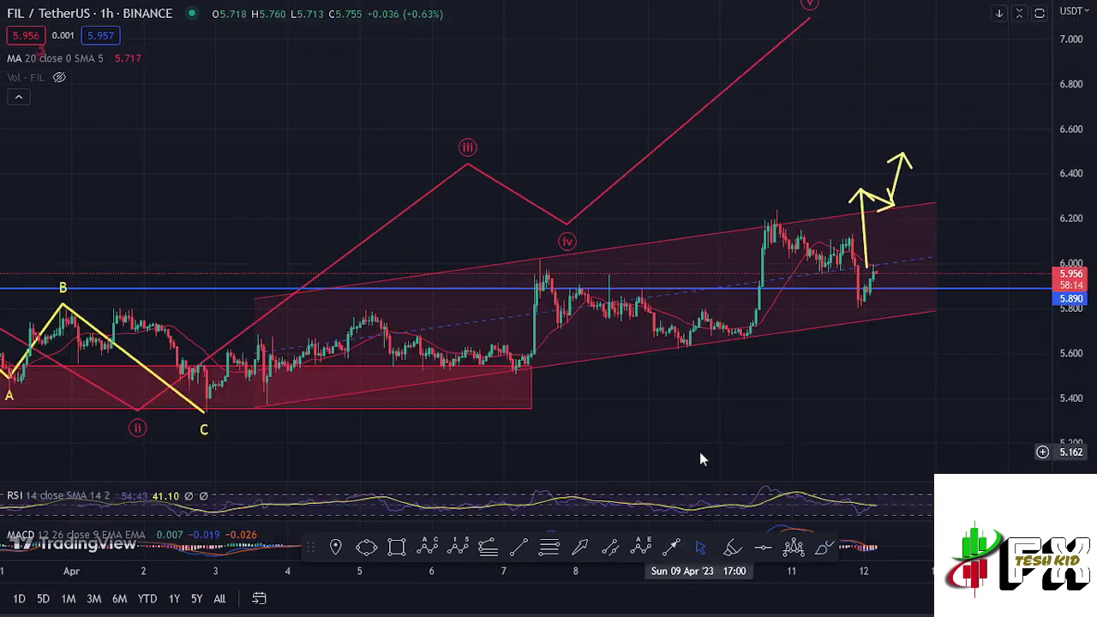
{"action": "left_click_drag", "start_coordinate": [716, 439], "coordinate": [796, 428]}
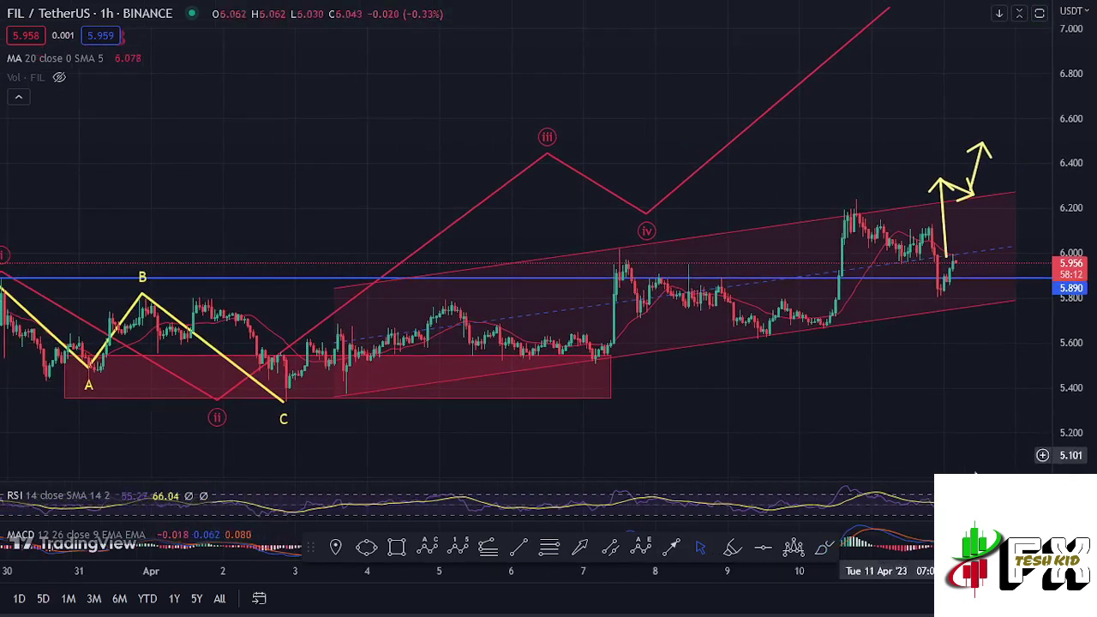
{"action": "left_click", "coordinate": [1046, 495]}
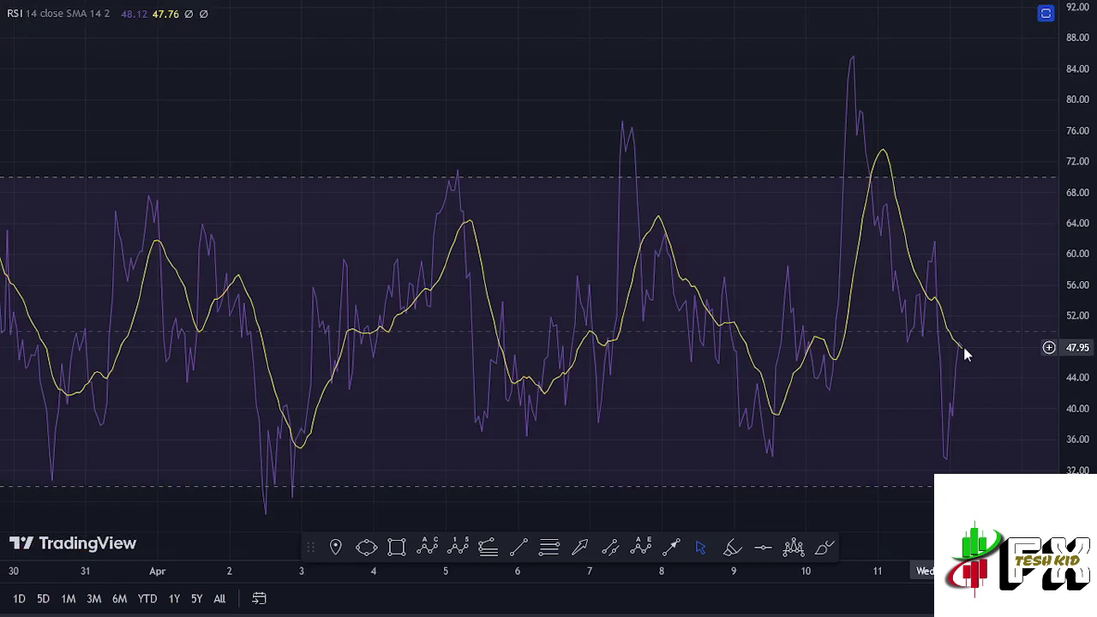
{"action": "left_click", "coordinate": [1046, 16]}
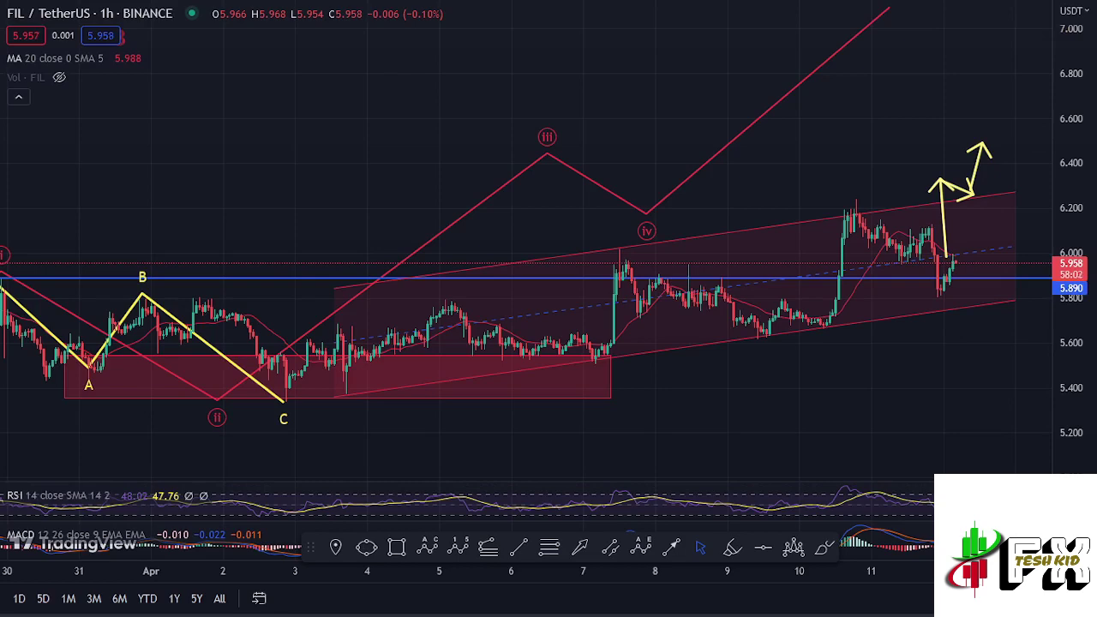
- Enlarge the MACD pane to examine its lines and histogram at the latest bars, and return to the maximized price chart
{"action": "left_click", "coordinate": [1041, 535]}
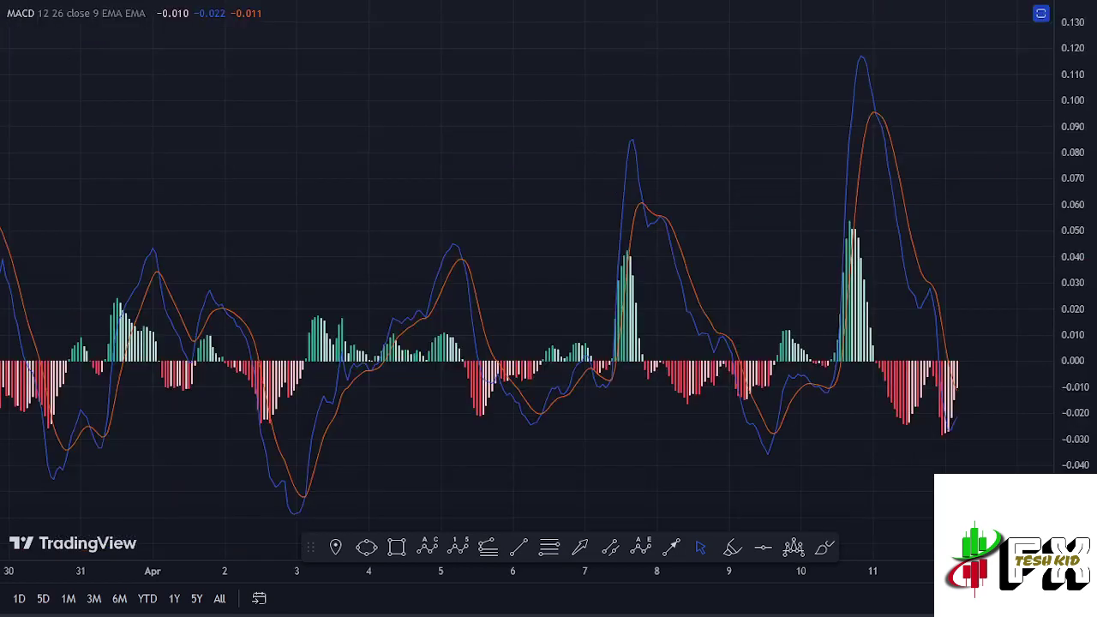
{"action": "scroll", "coordinate": [918, 480], "scroll_direction": "up", "scroll_amount": 5}
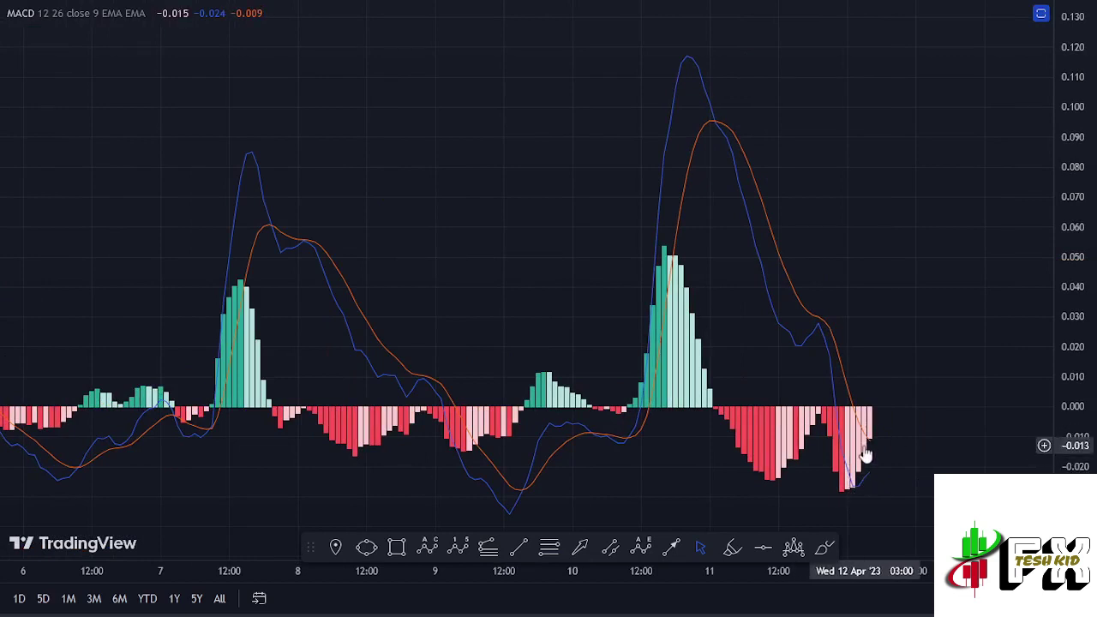
{"action": "double_click", "coordinate": [893, 312]}
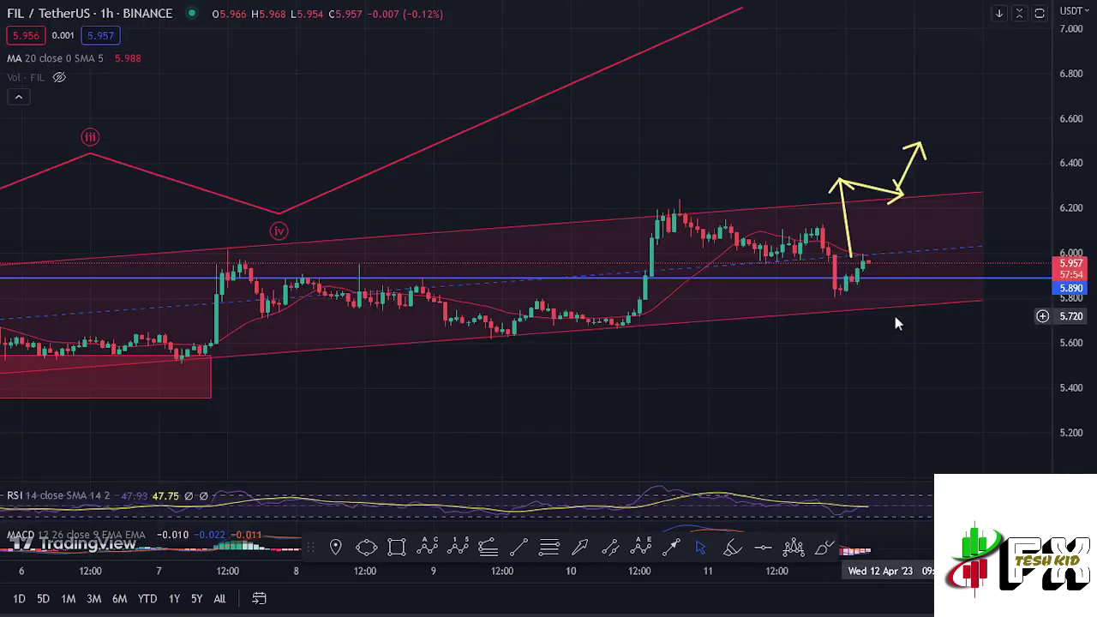
{"action": "double_click", "coordinate": [876, 416]}
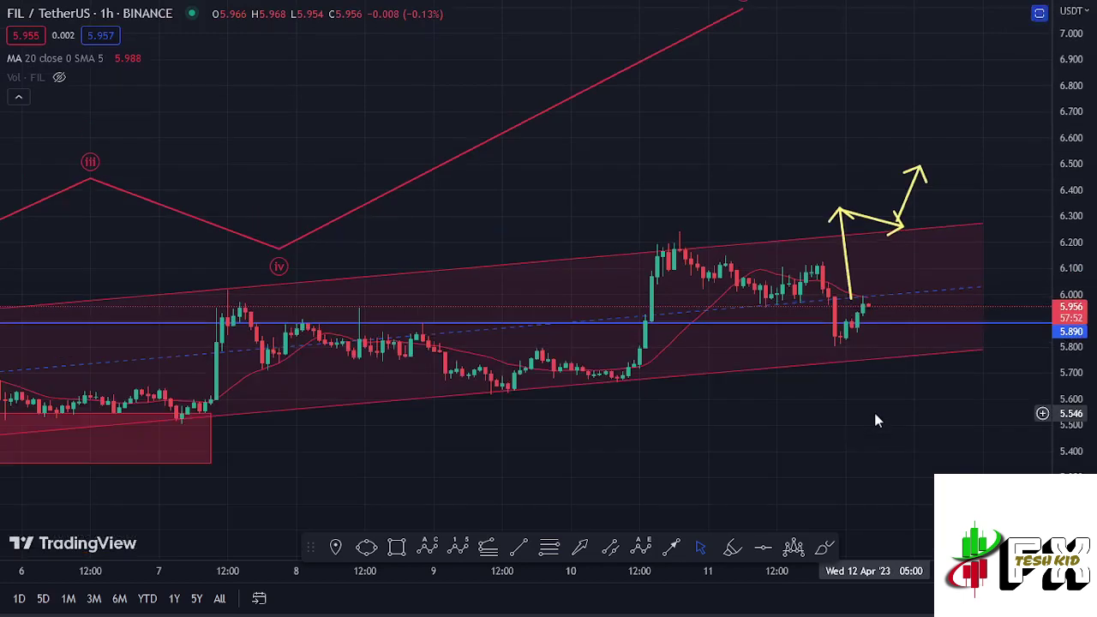